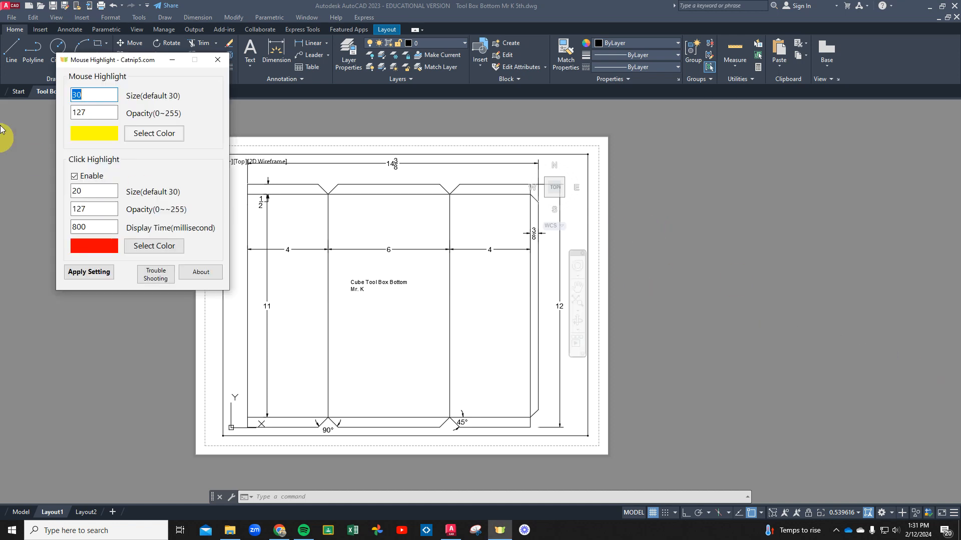
Create a new blank drawing from the start page and view the existing Tool Box Bottom drawing for reference.
click(121, 62)
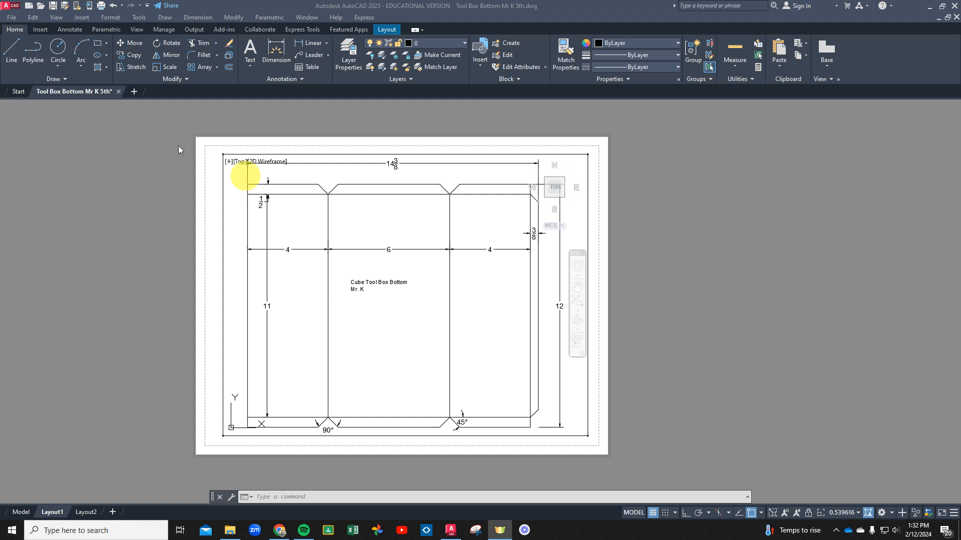
click(16, 94)
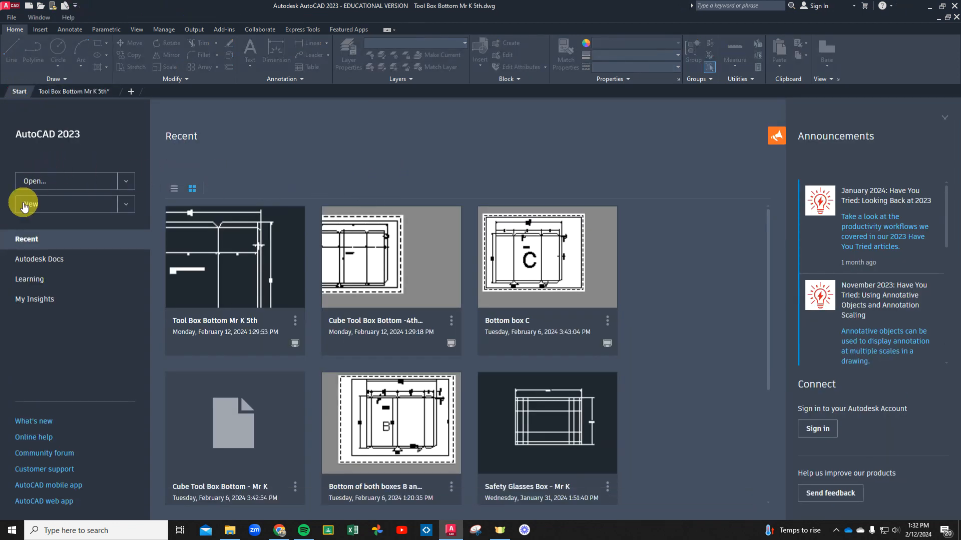
click(14, 190)
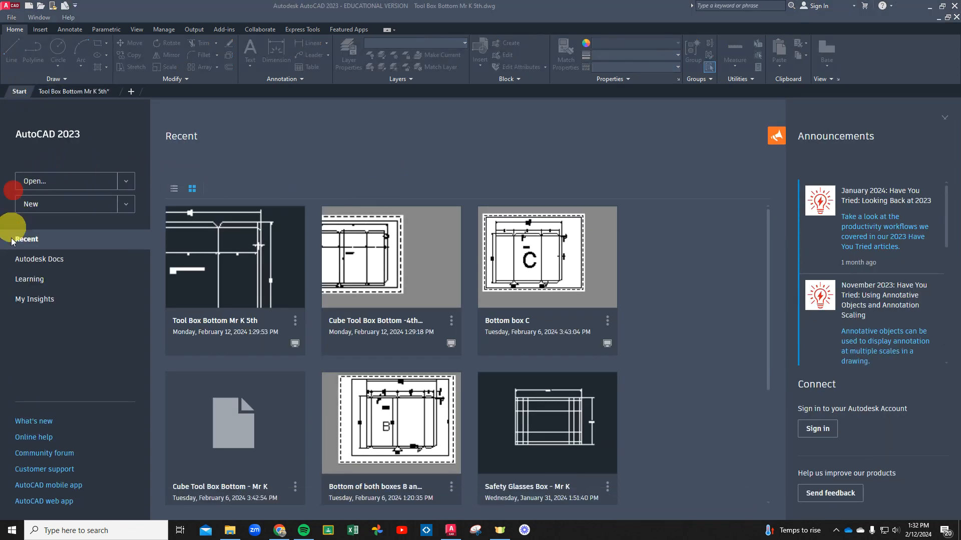
click(46, 207)
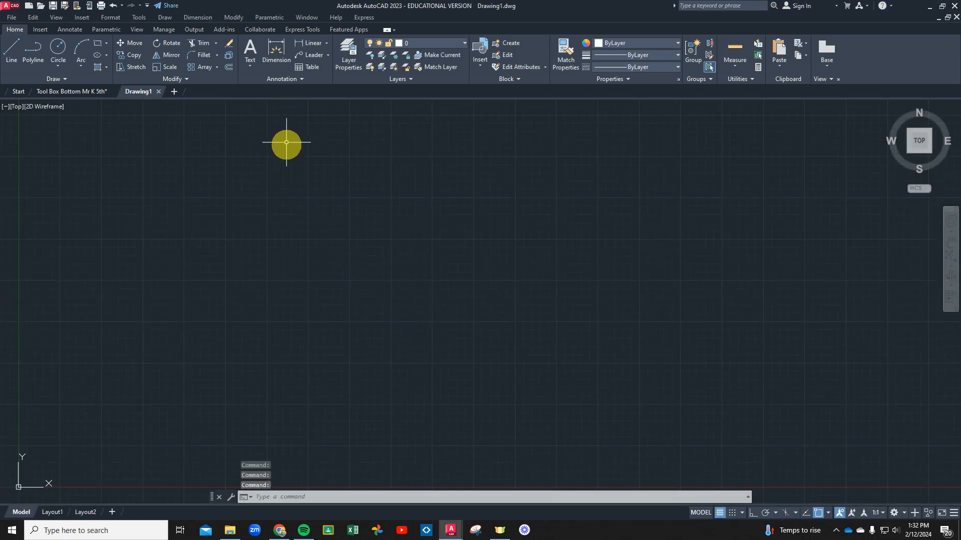
click(83, 92)
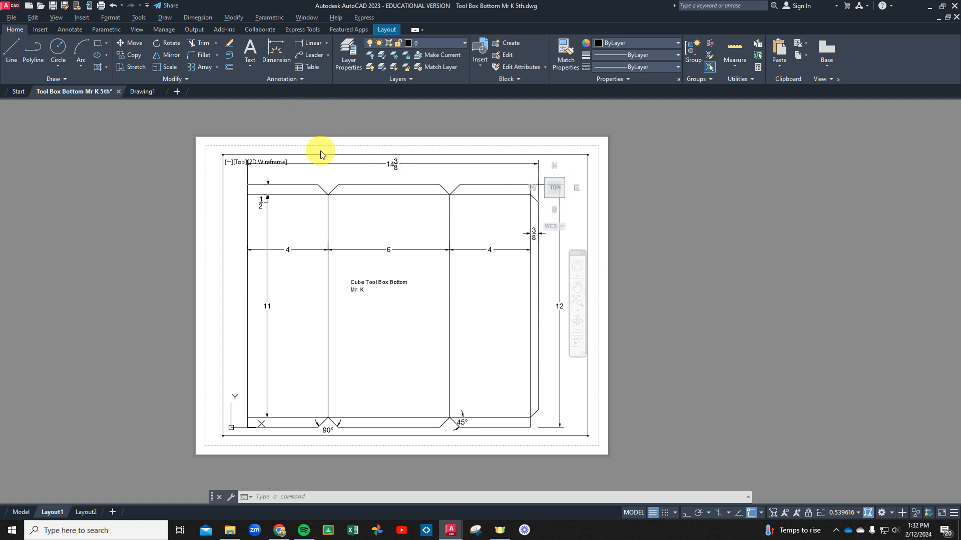
Save the new blank drawing in the Metals 1 folder as "Bottom of CubeToolbox - Mr K Video version".
click(140, 92)
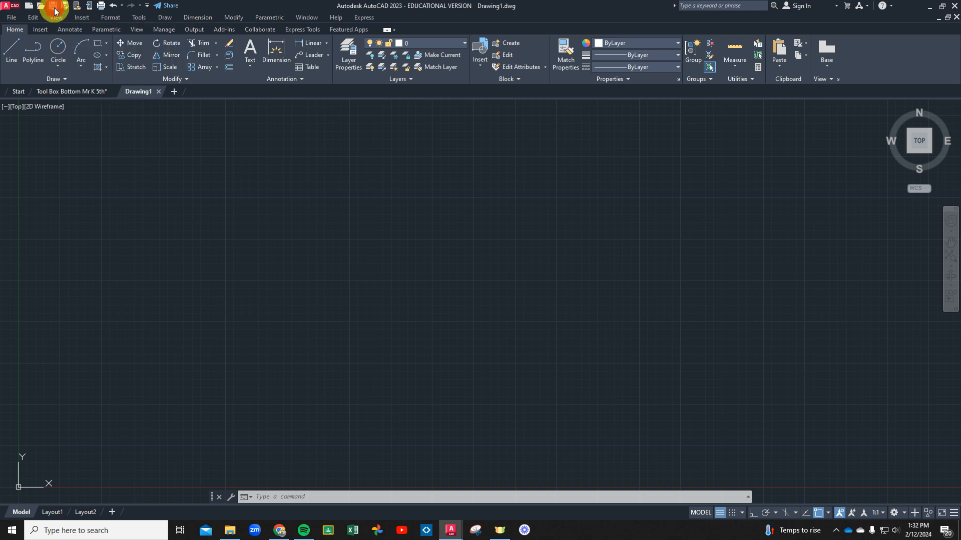
click(53, 6)
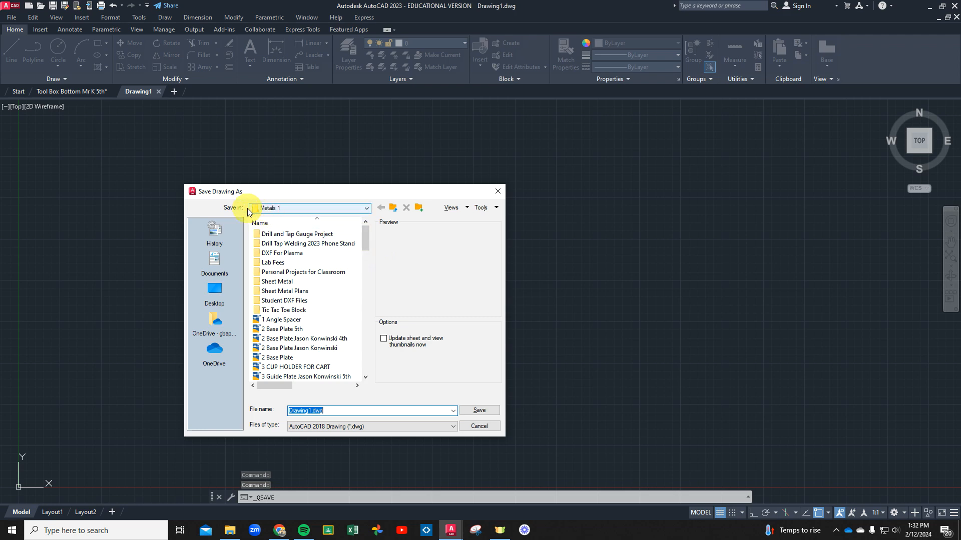
click(283, 211)
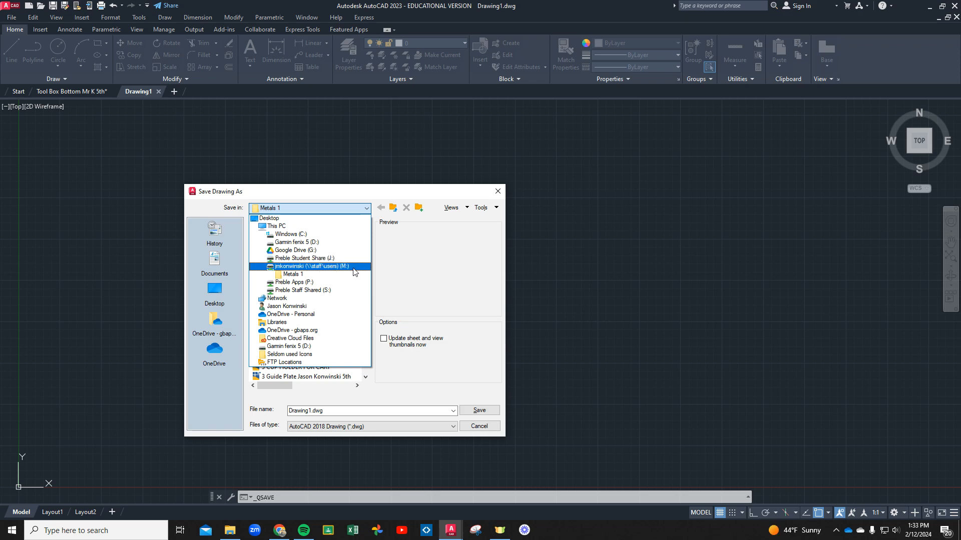
click(321, 275)
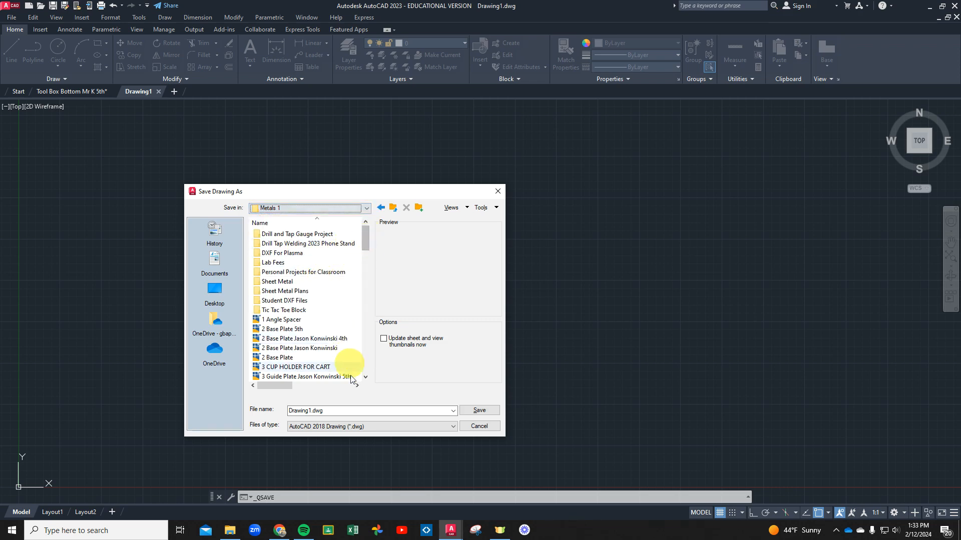
click(340, 411)
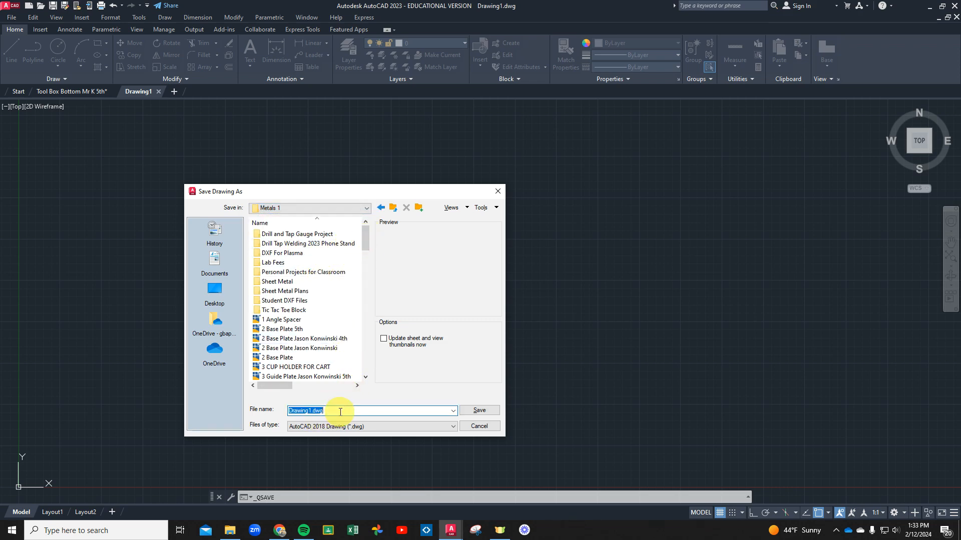
text(Bott)
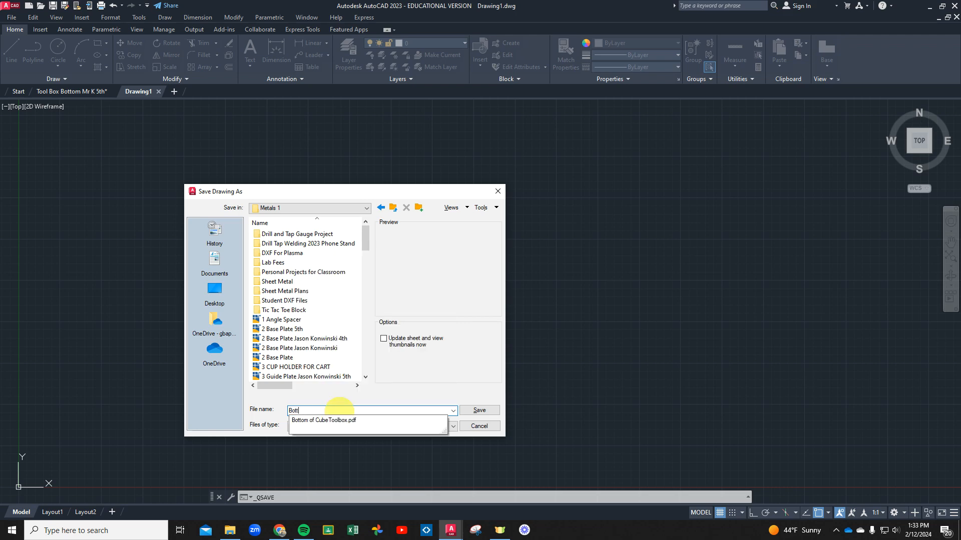
text(om of Cube)
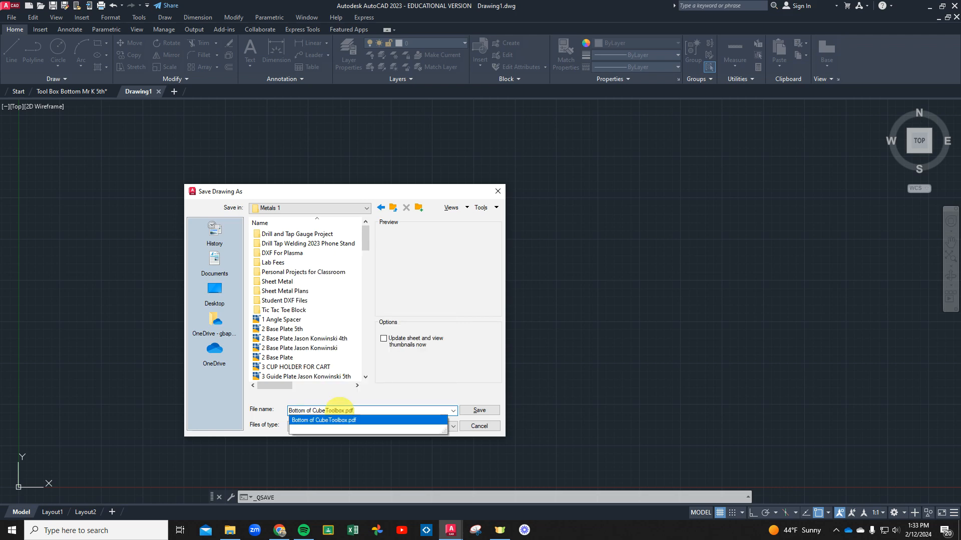
key(BackSpace)
text(- Mr K Video version)
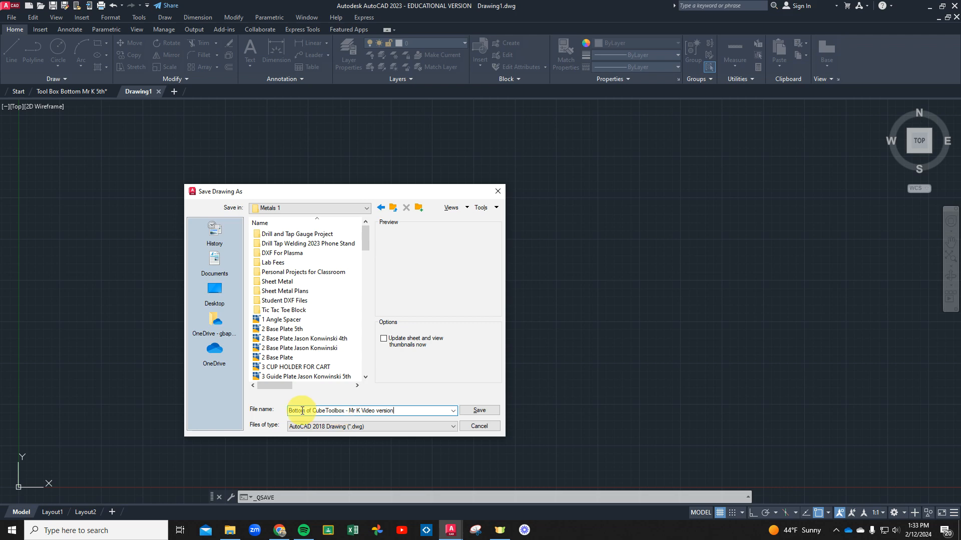
click(478, 411)
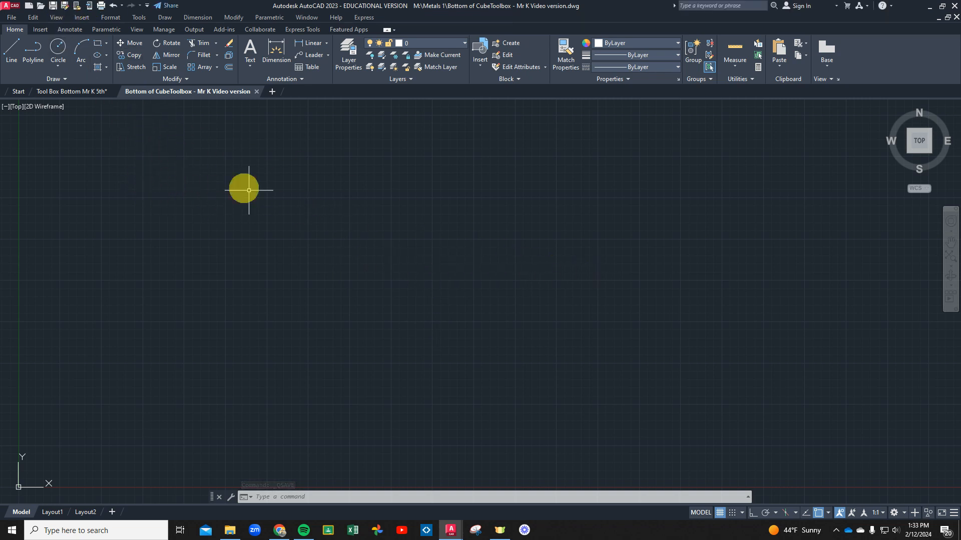
Review the dimensioned layout in the Tool Box Bottom reference drawing and return to the new drawing.
mouse_move(68, 94)
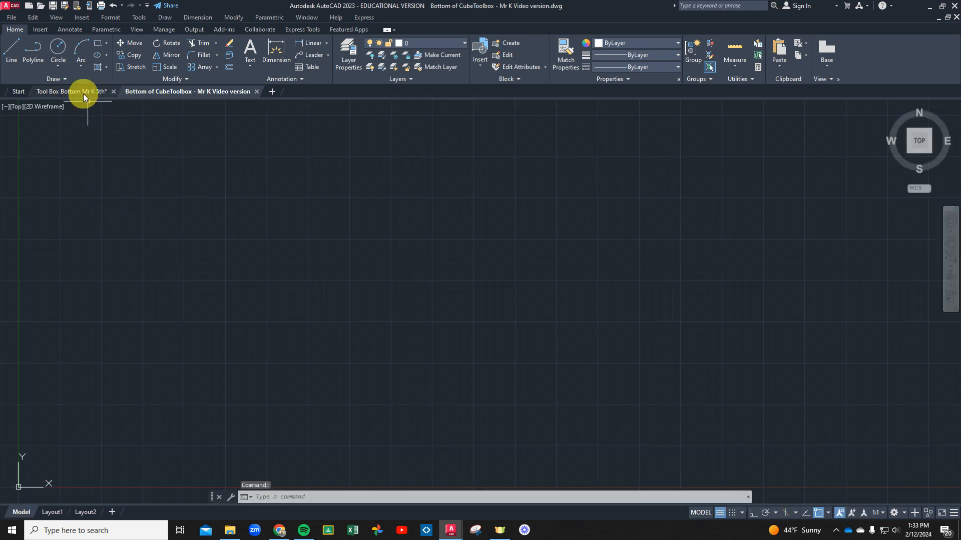
click(83, 92)
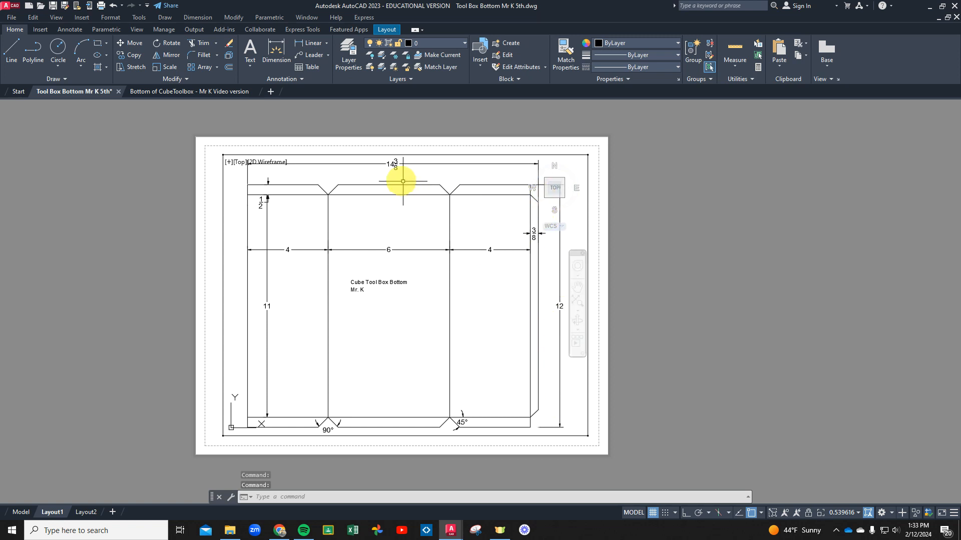
click(173, 91)
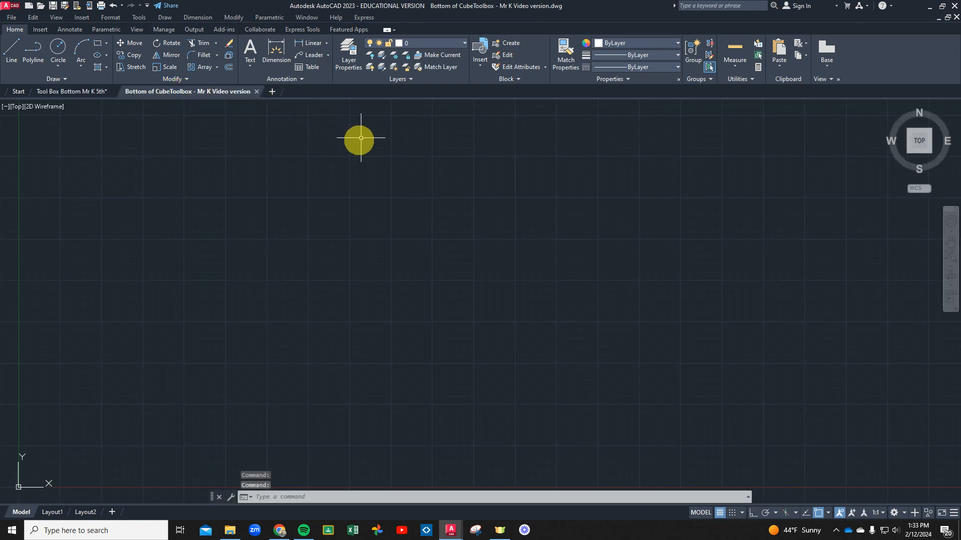
Set the primary unit format of the Standard dimension style to Fractional.
click(260, 80)
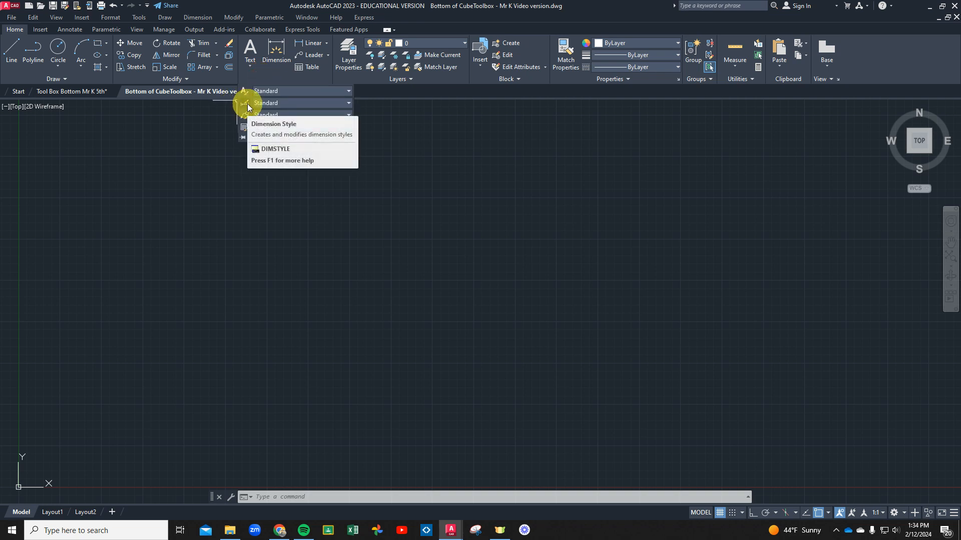
click(331, 169)
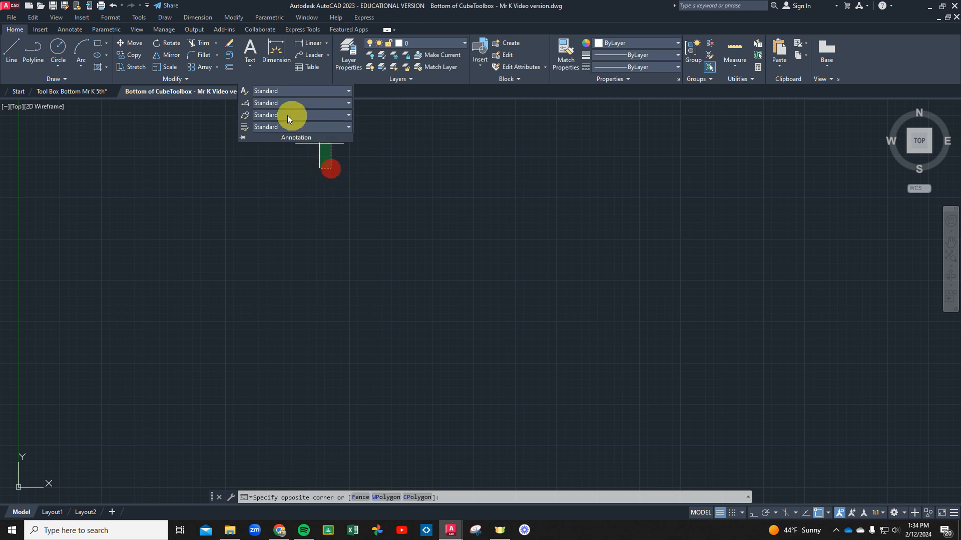
click(300, 79)
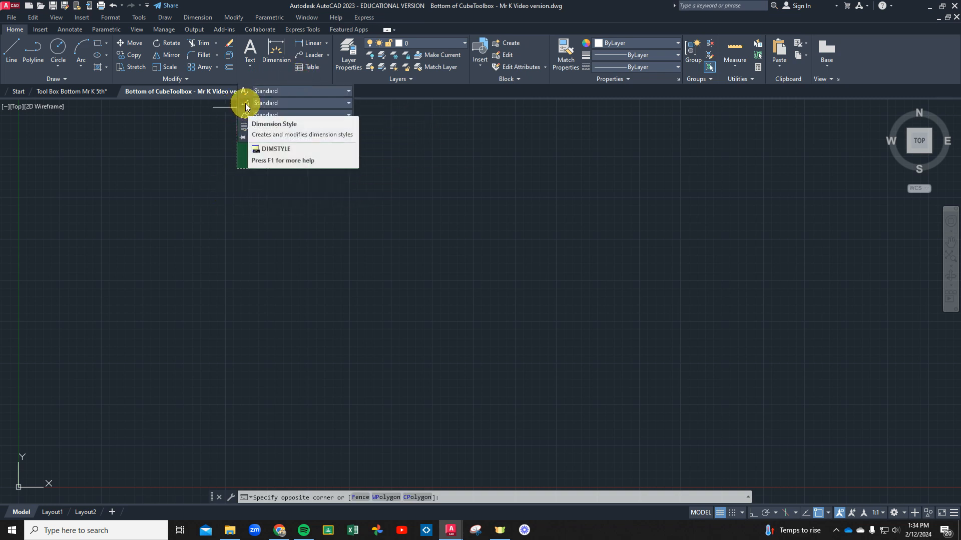
click(245, 106)
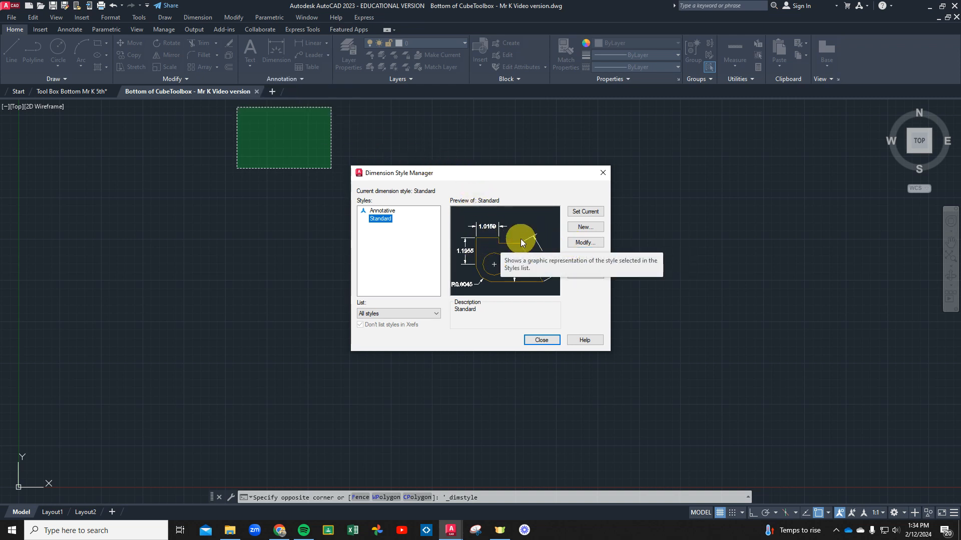
click(585, 242)
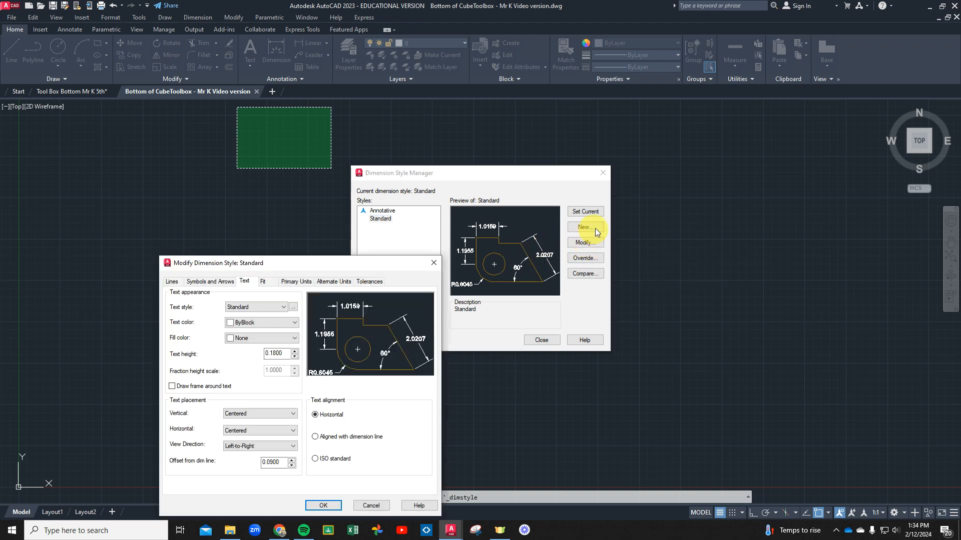
click(296, 282)
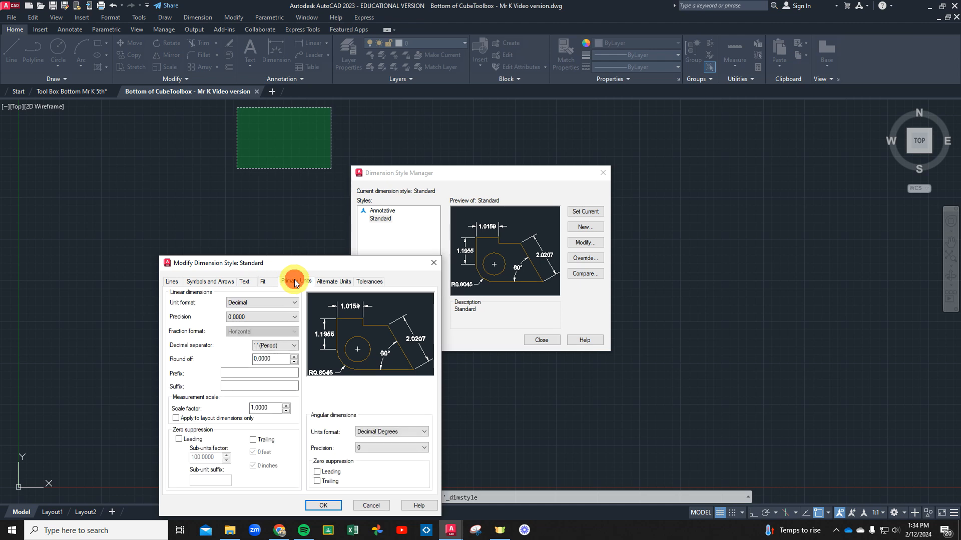
click(273, 303)
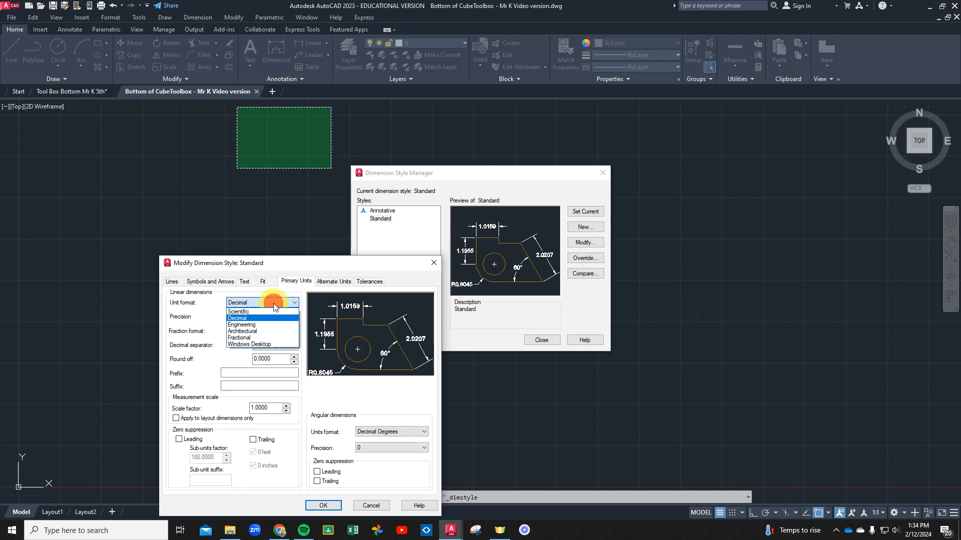
click(265, 338)
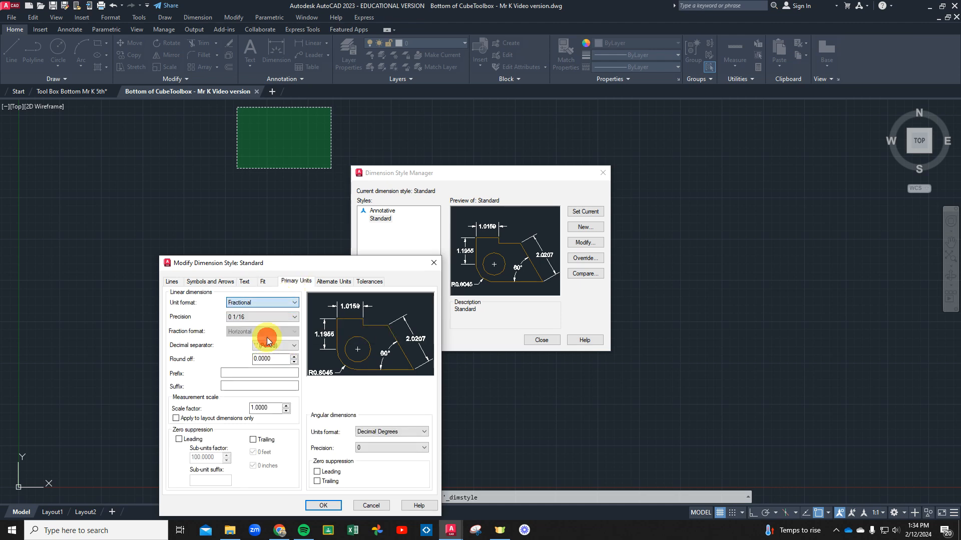
Set the Standard dimension style's text height to 0.25 and make the style current.
click(269, 287)
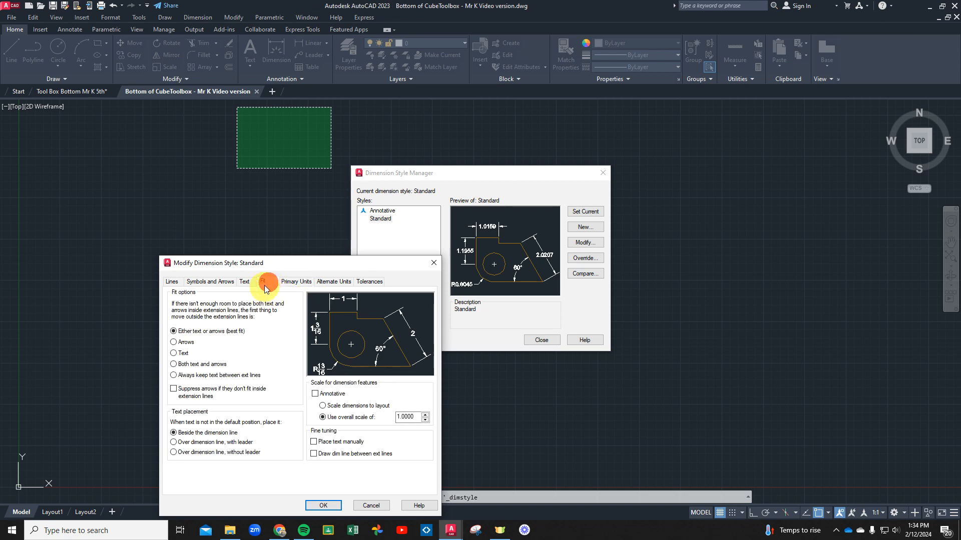
click(245, 281)
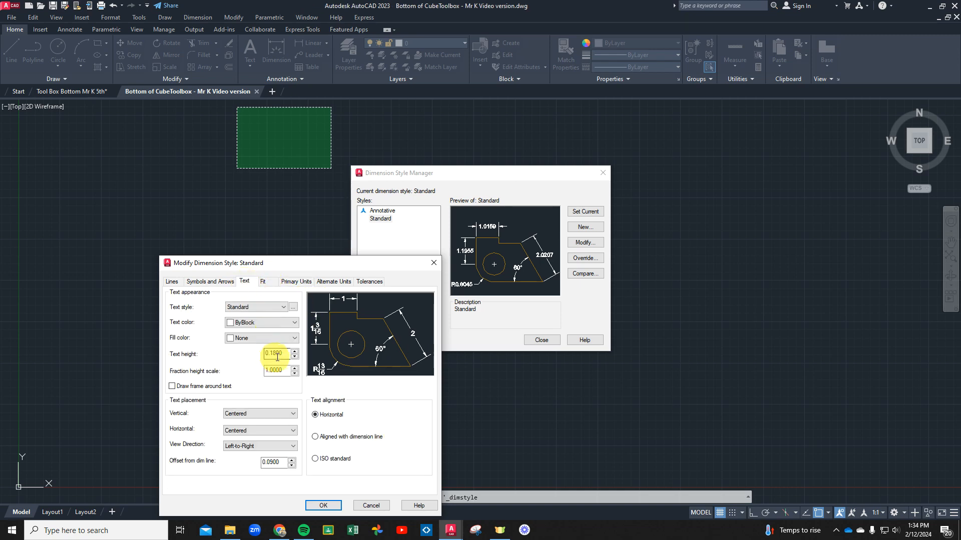
double_click(272, 353)
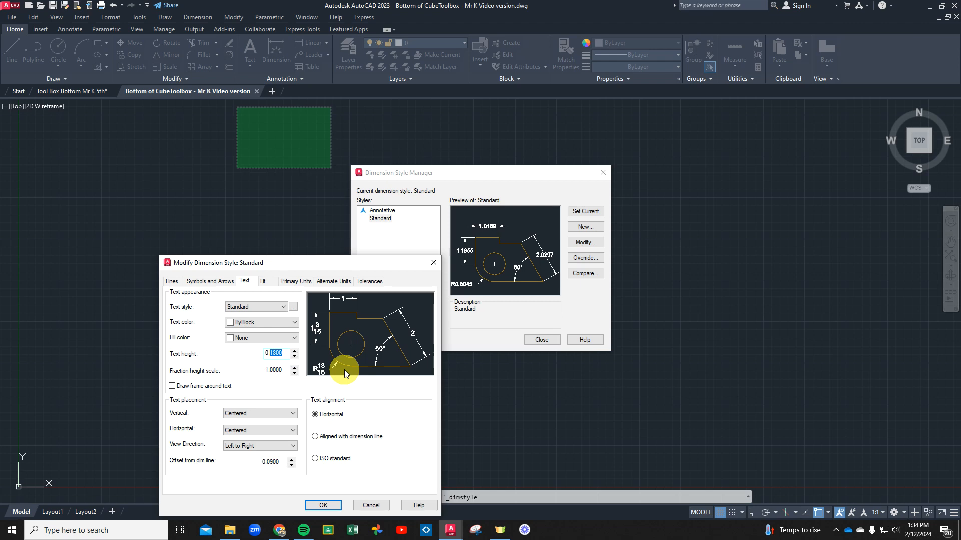
text(.25)
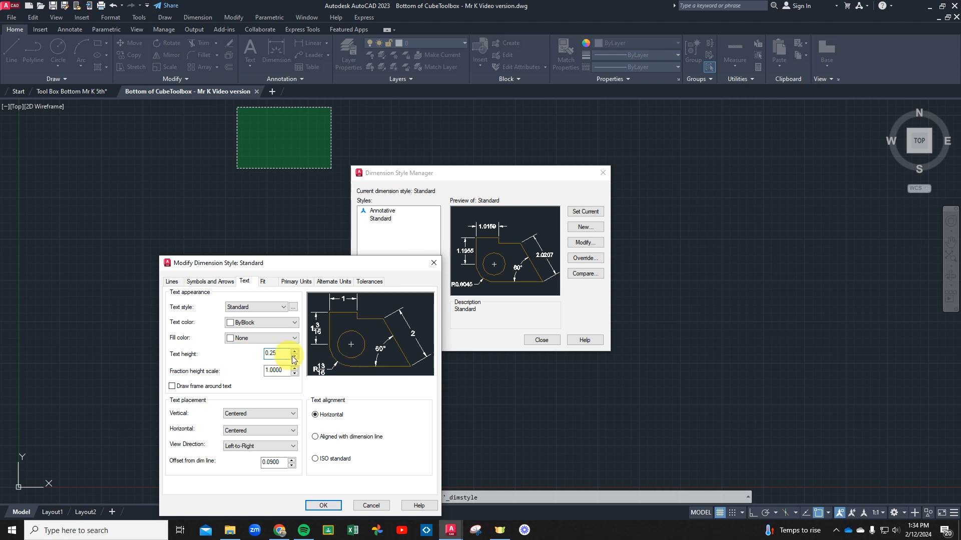
click(331, 505)
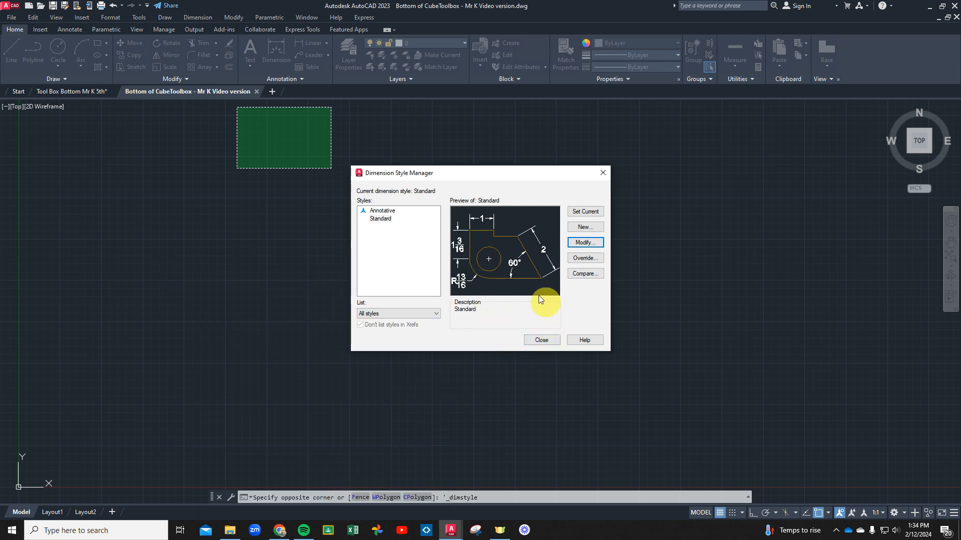
click(584, 212)
click(541, 340)
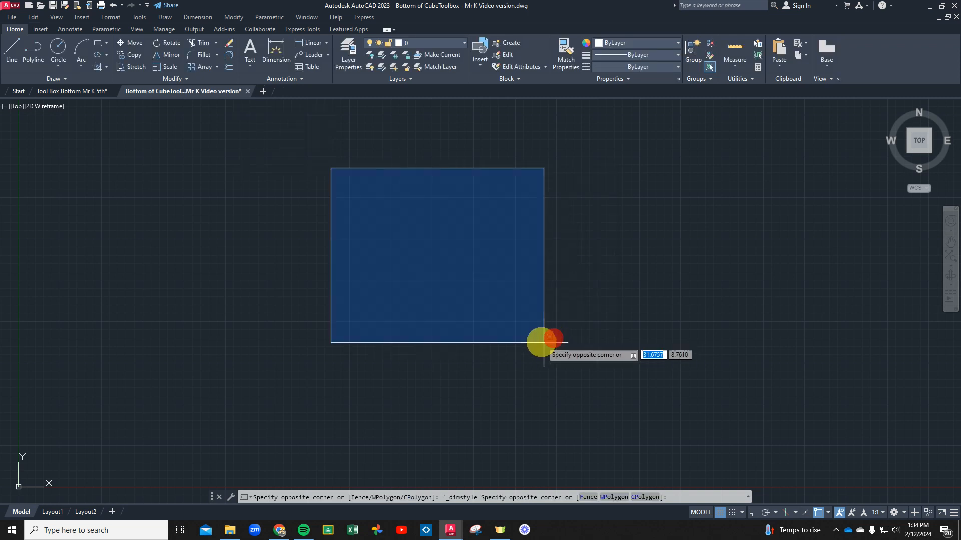
right_click(478, 311)
key(Escape)
key(Escape)
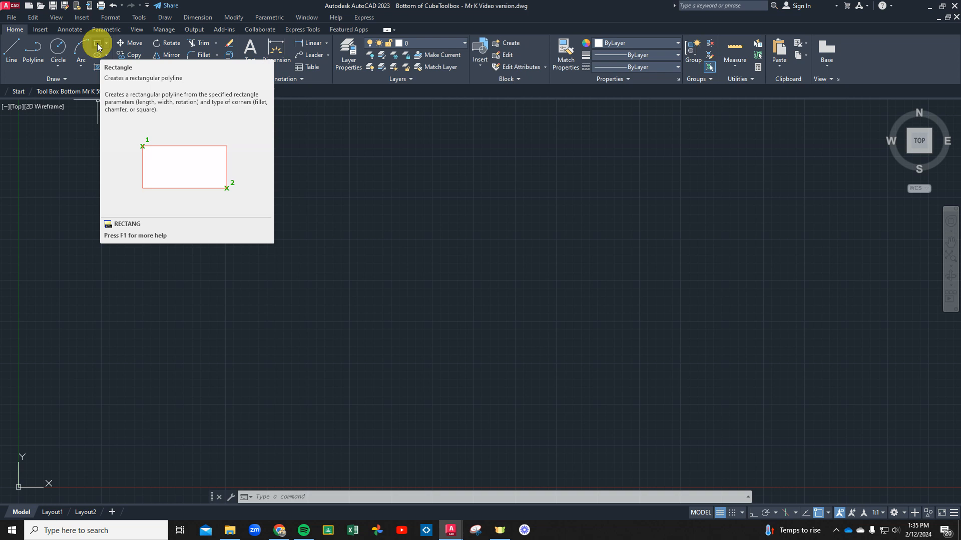
Draw a rectangle 14-3/8 wide by 12 high in the empty drawing.
click(98, 46)
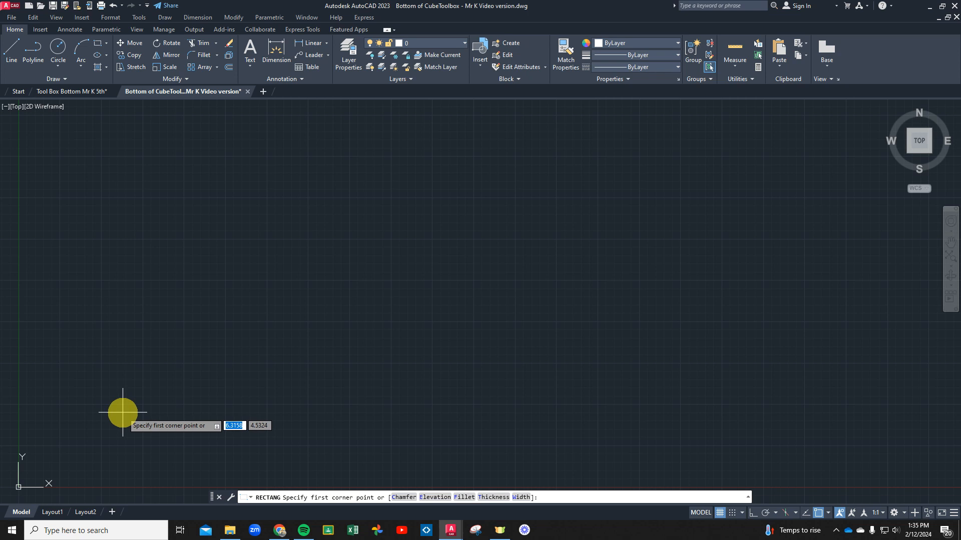
click(100, 430)
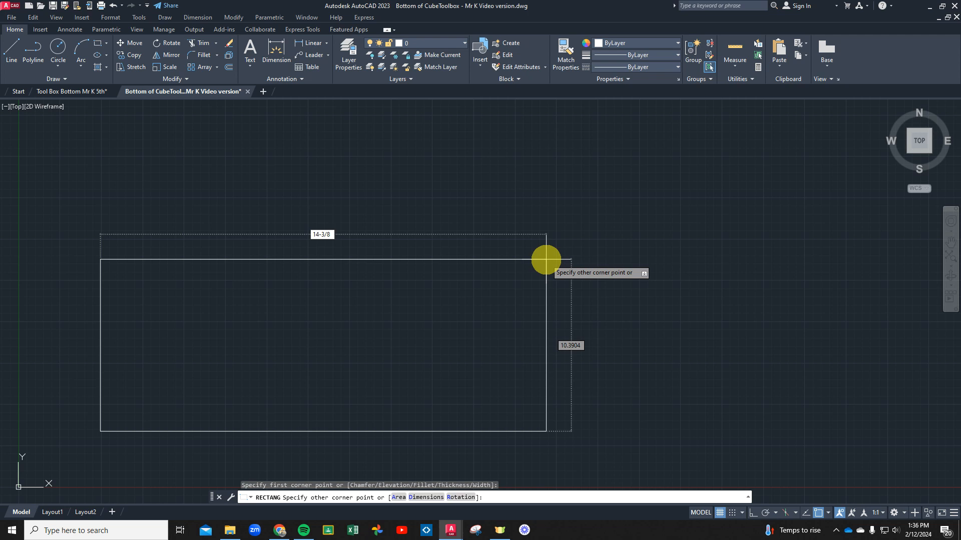
key(Tab)
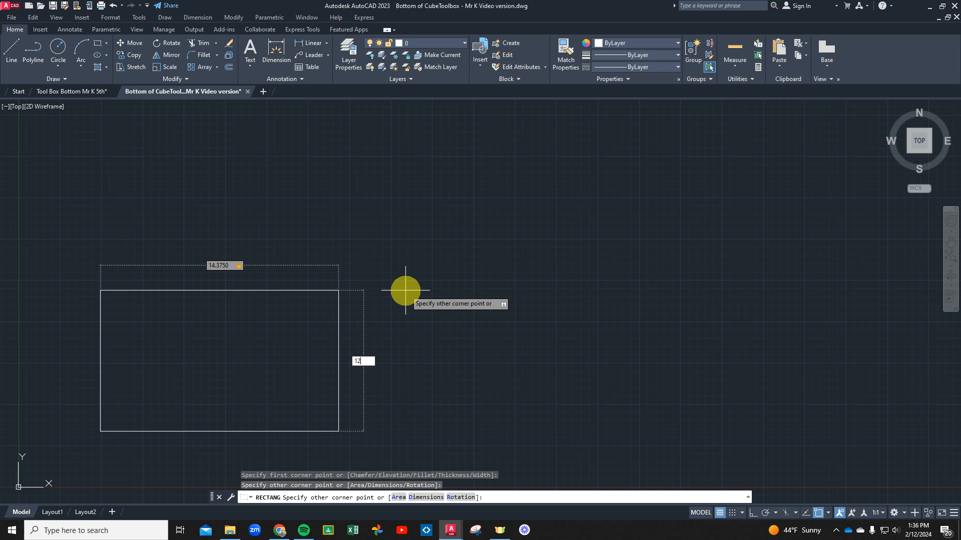
key(Return)
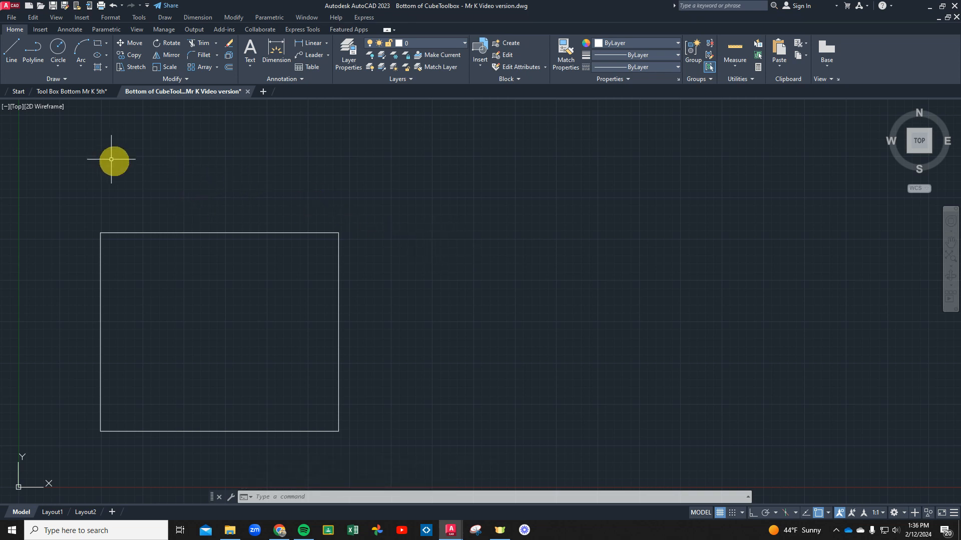
Dimension the rectangle's width above its top edge and its height outside the right edge.
click(276, 49)
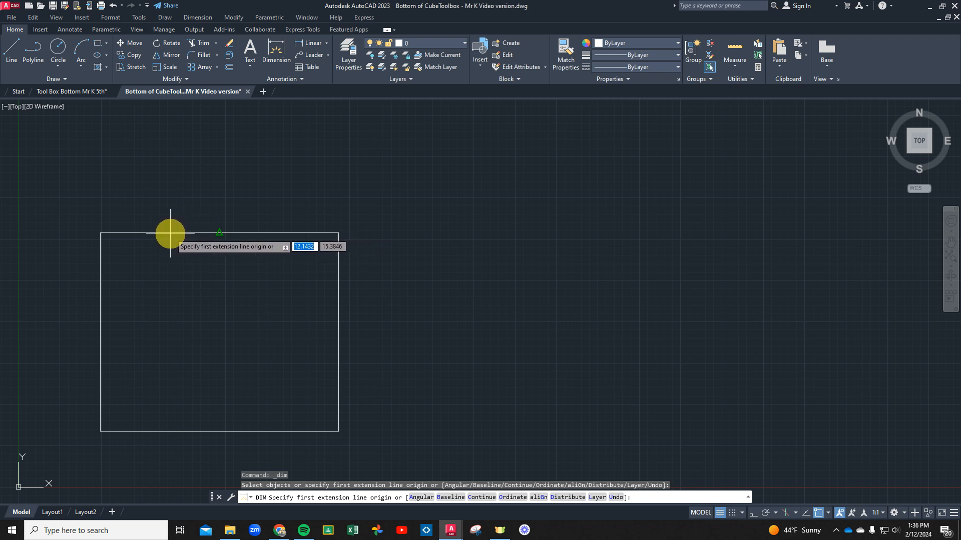
key(Return)
scroll(155, 230, up, 5)
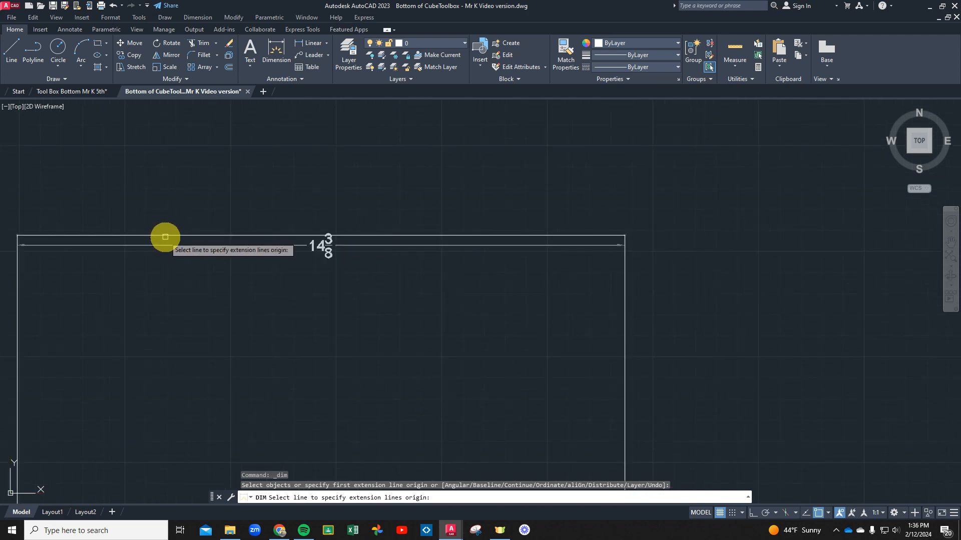
click(165, 236)
scroll(166, 212, down, 5)
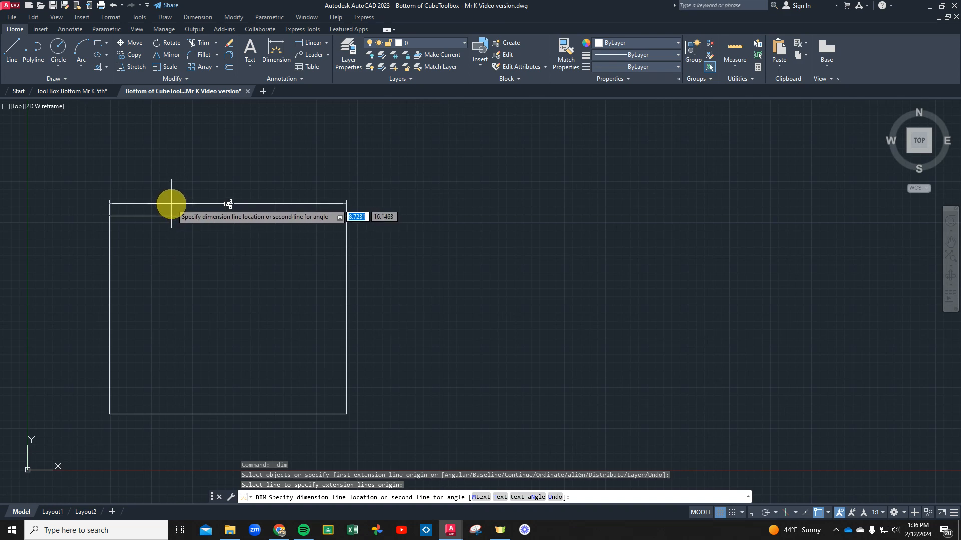
click(174, 200)
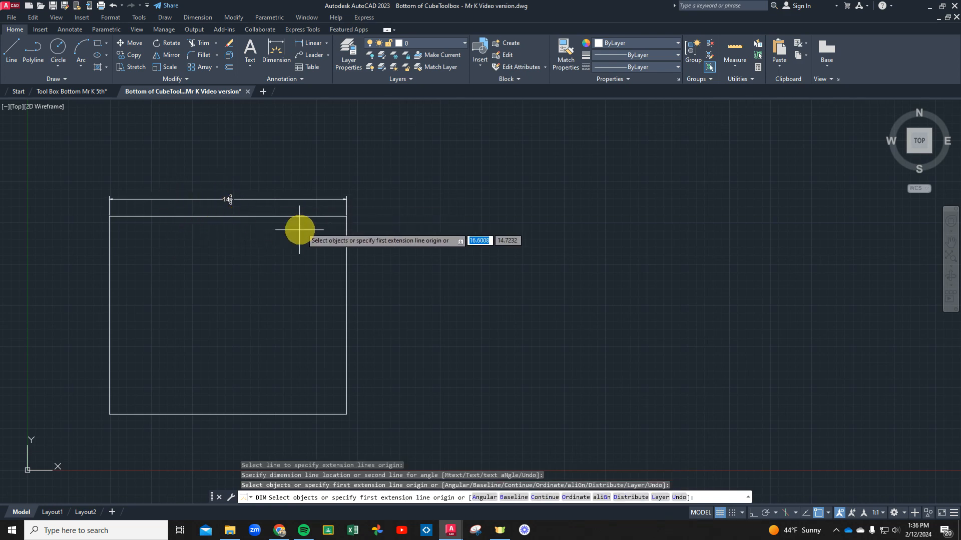
click(346, 259)
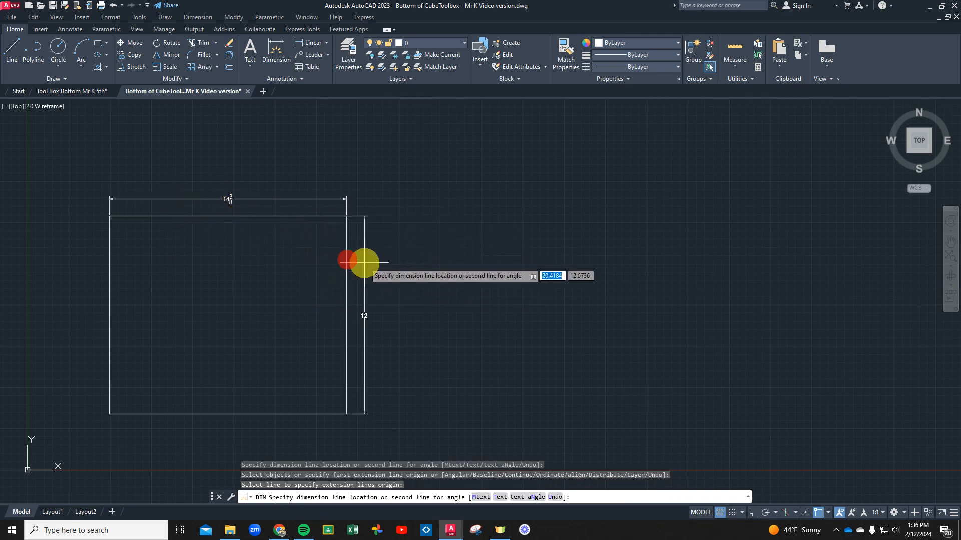
click(373, 264)
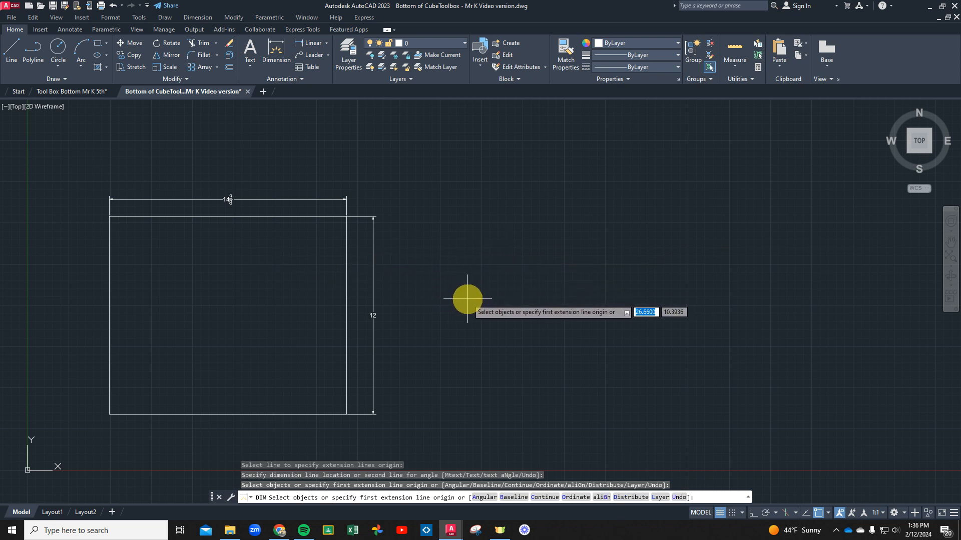
key(Return)
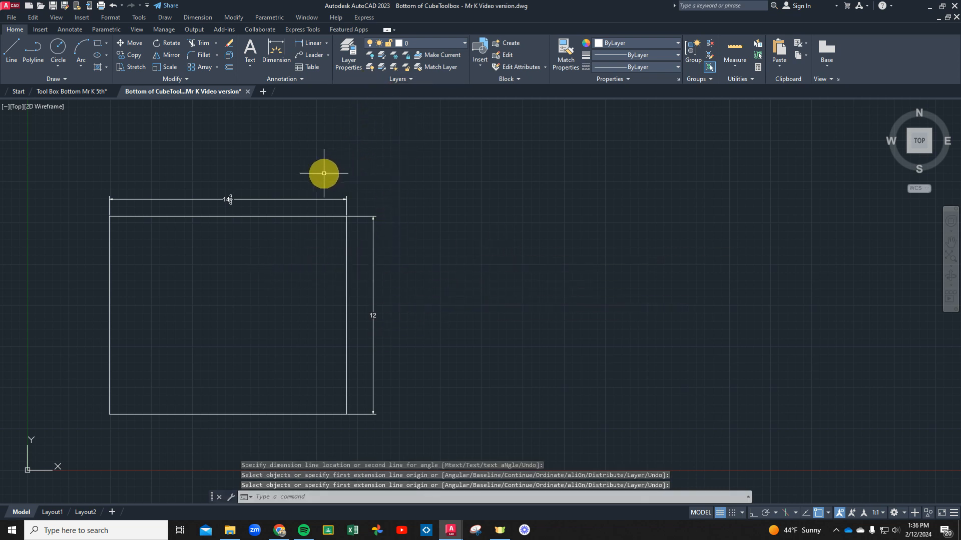
Offset the whole rectangle inward by 3/8 and undo that offset.
click(228, 67)
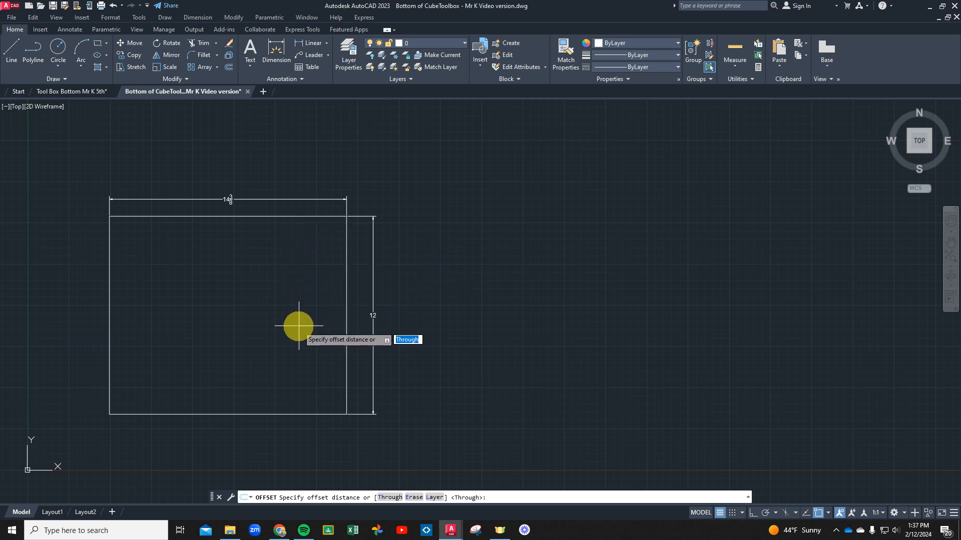
click(228, 71)
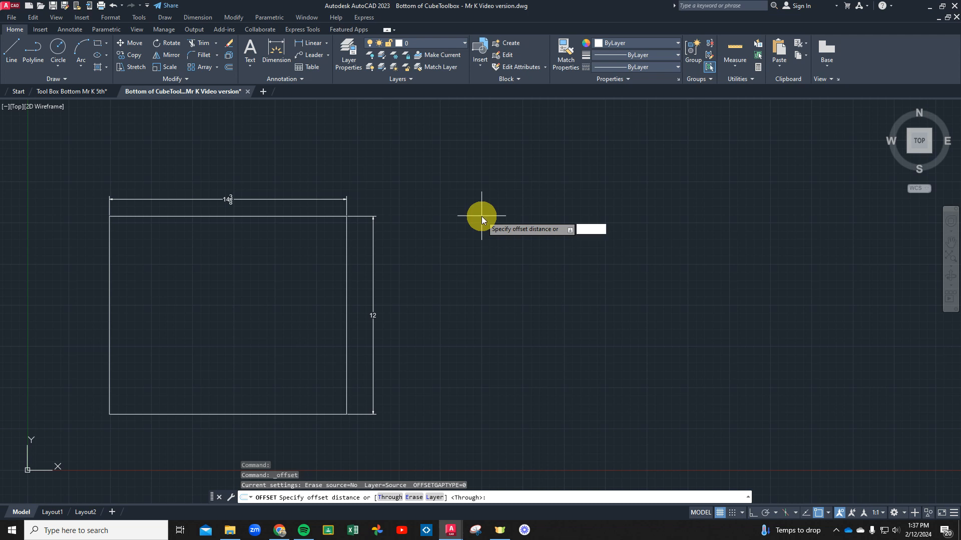
key(Return)
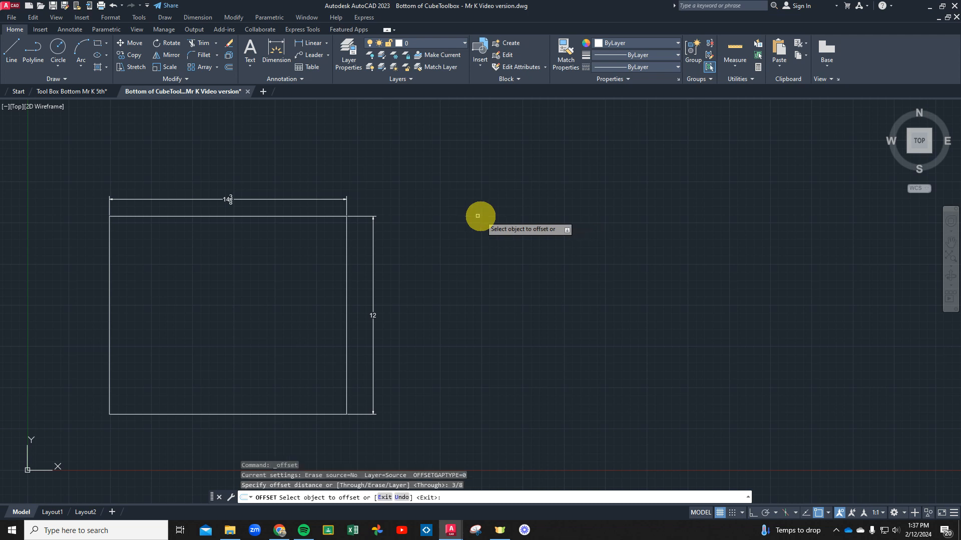
click(346, 256)
click(275, 260)
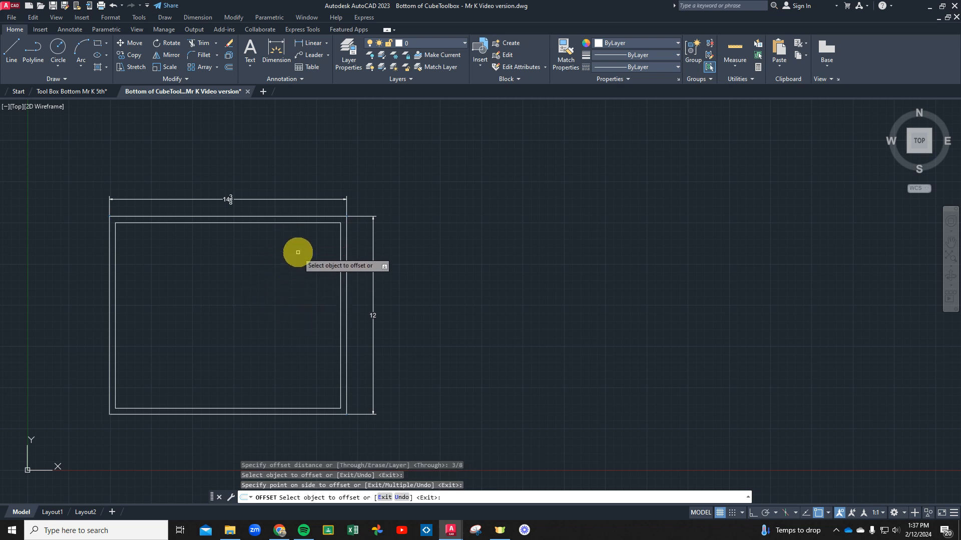
key(Escape)
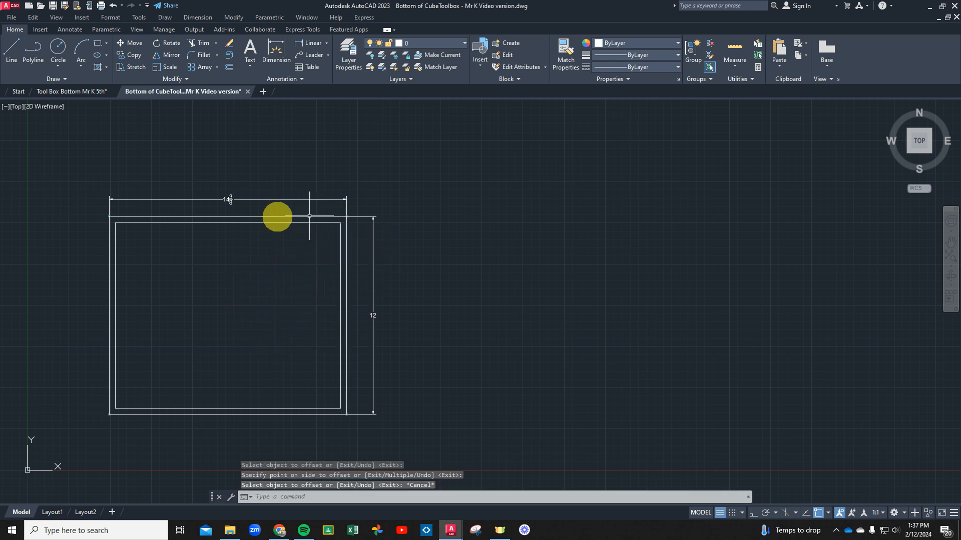
click(291, 217)
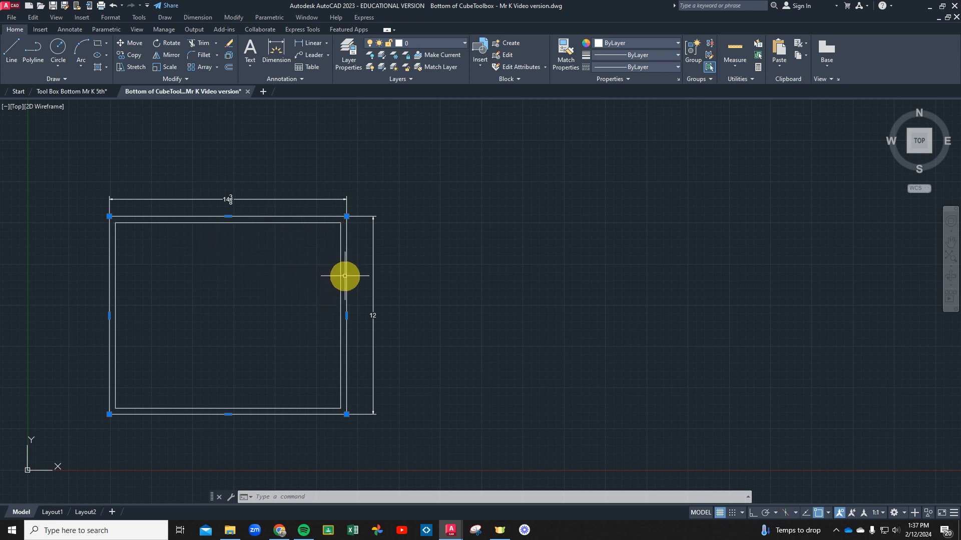
key(ctrl+z)
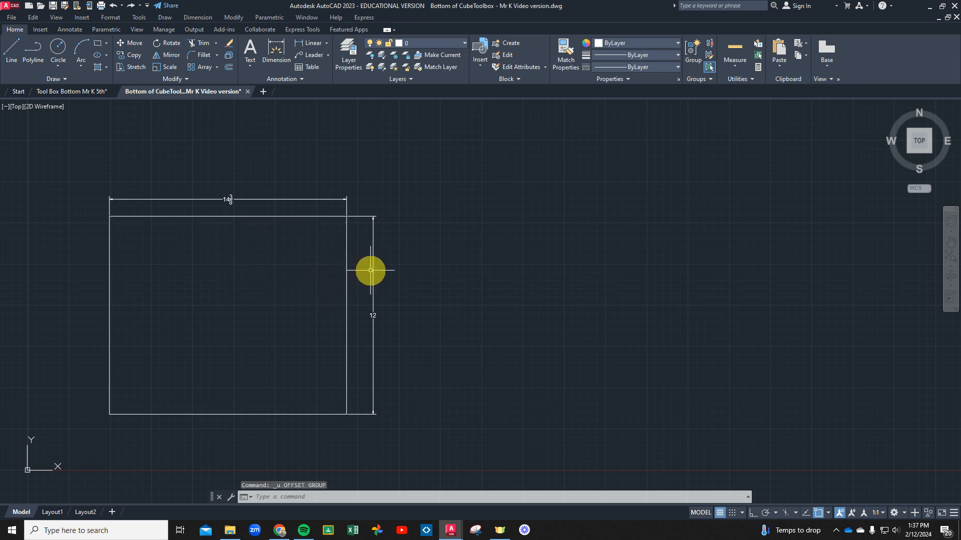
Explode the dimensioned rectangle into separate lines and check its right and top edges by selecting each individually.
click(182, 216)
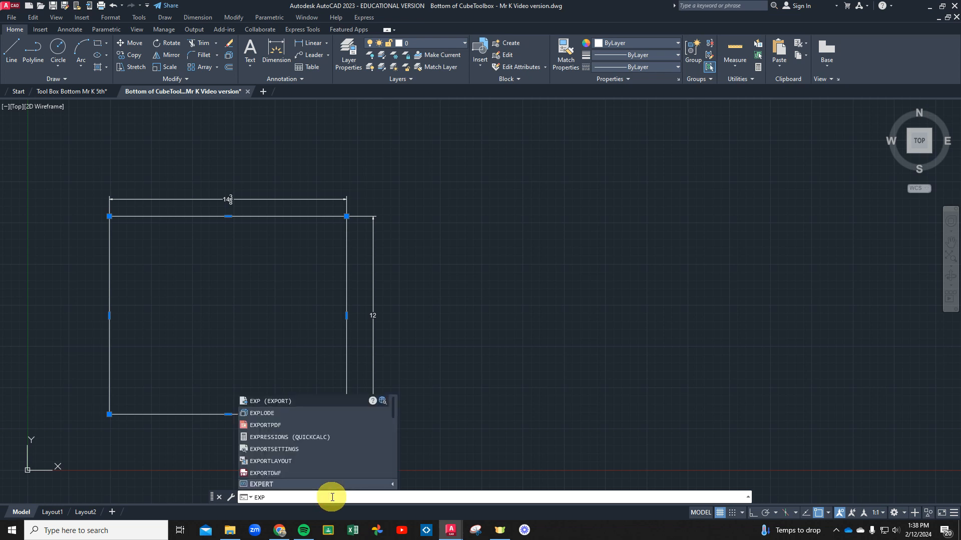
click(264, 414)
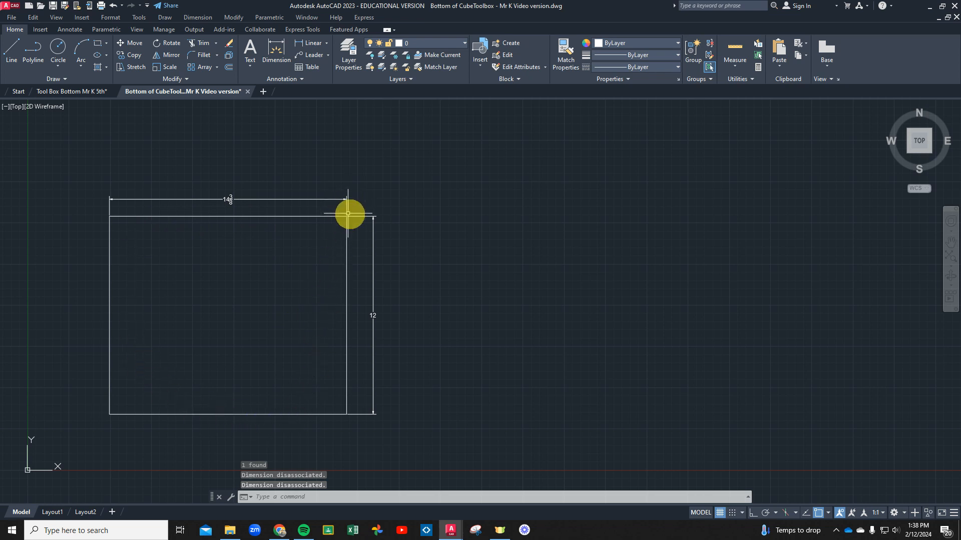
click(240, 242)
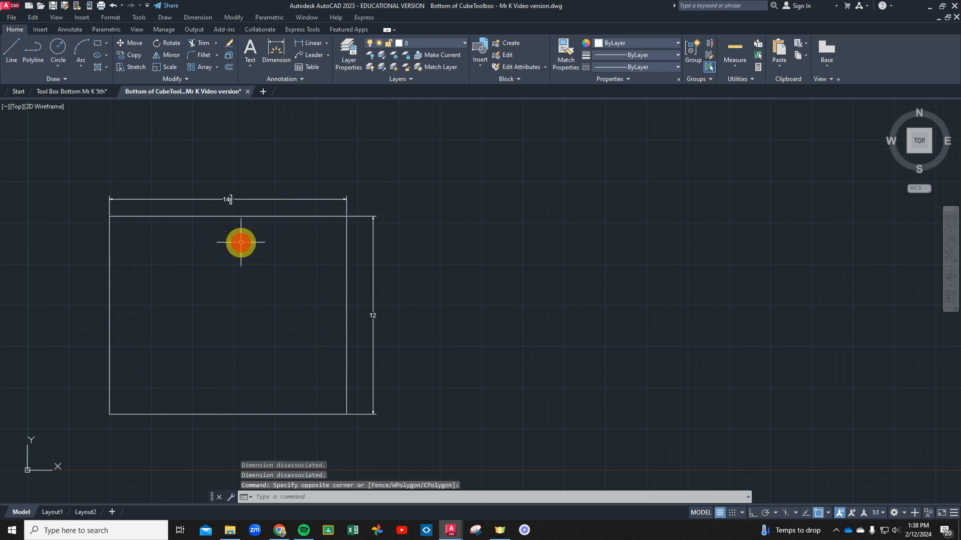
click(345, 239)
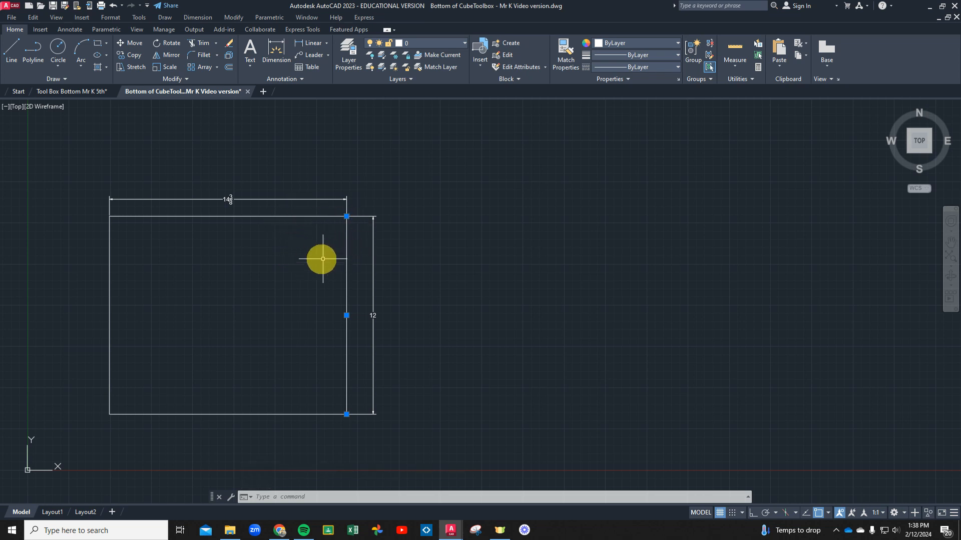
drag(320, 239, 310, 238)
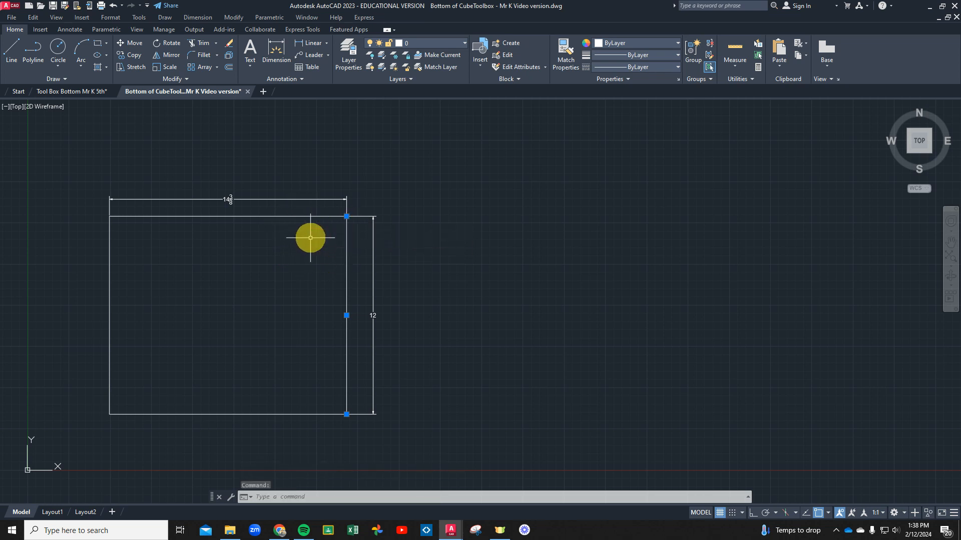
key(Escape)
click(311, 217)
key(Escape)
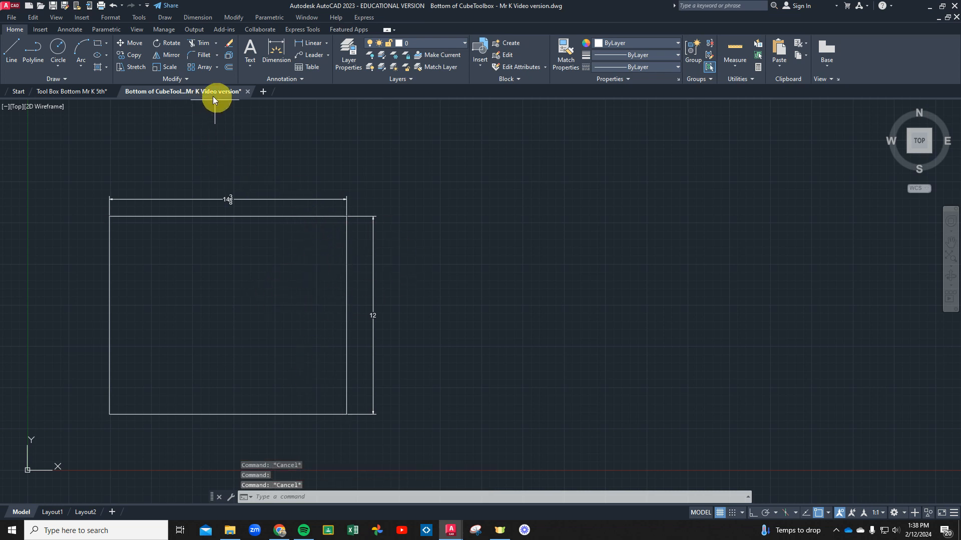
Draw a 14-3/8 by 12 comparison rectangle beside the exploded one, select it as a whole, and undo it.
click(96, 41)
click(465, 348)
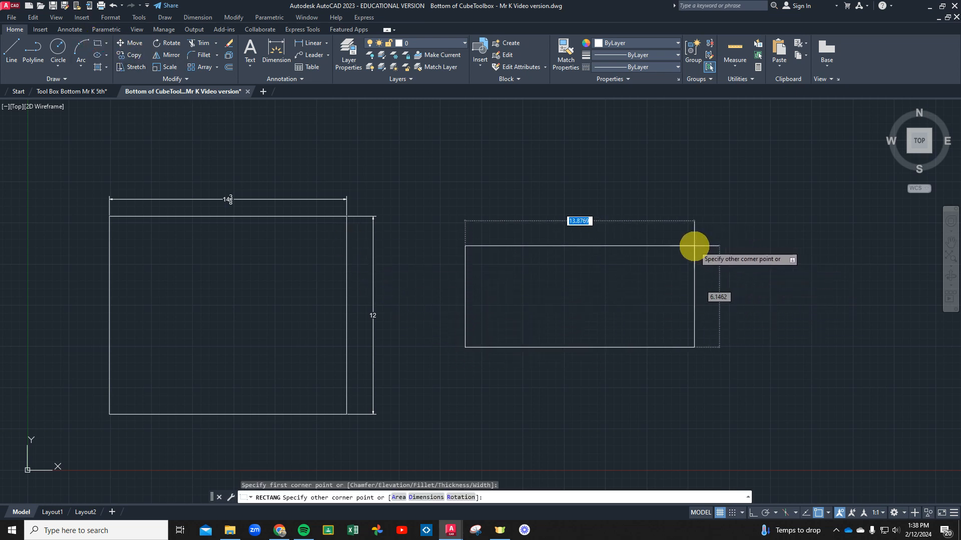
text(14-3/8)
key(Tab)
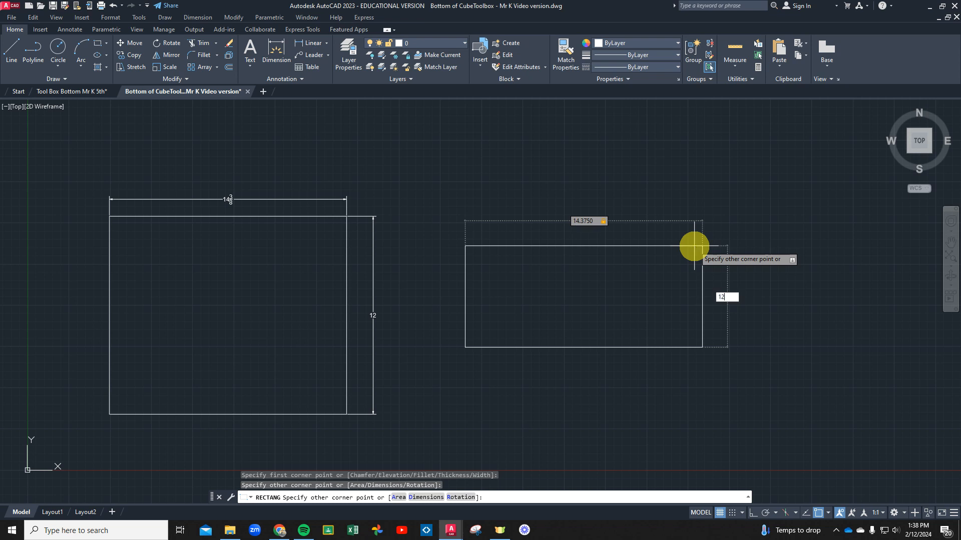
key(Return)
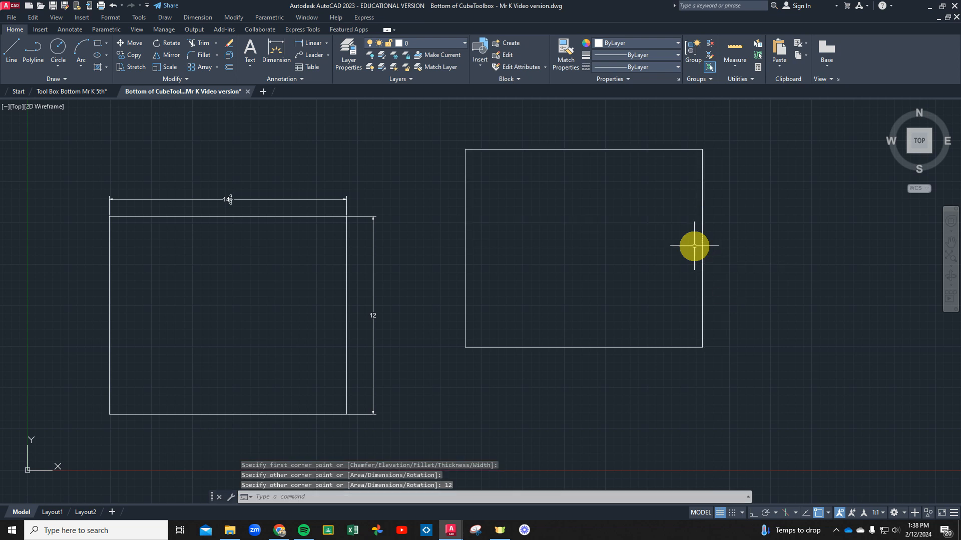
click(615, 148)
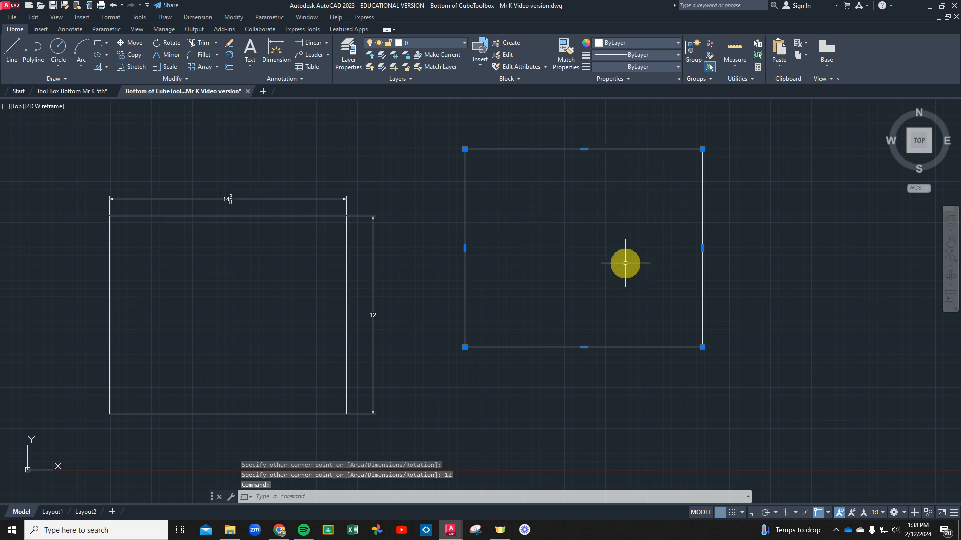
key(ctrl+z)
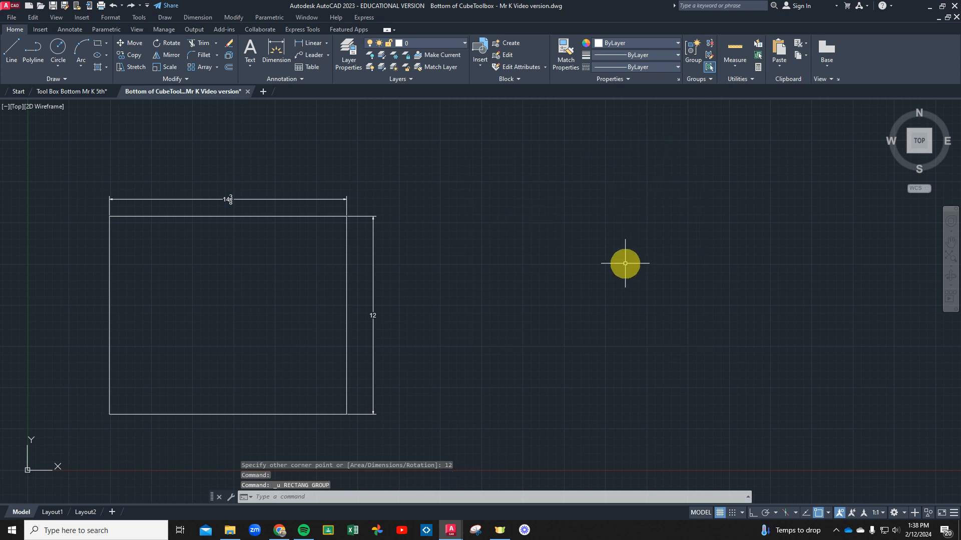
Offset the exploded rectangle's right edge 3/8 inward.
click(229, 68)
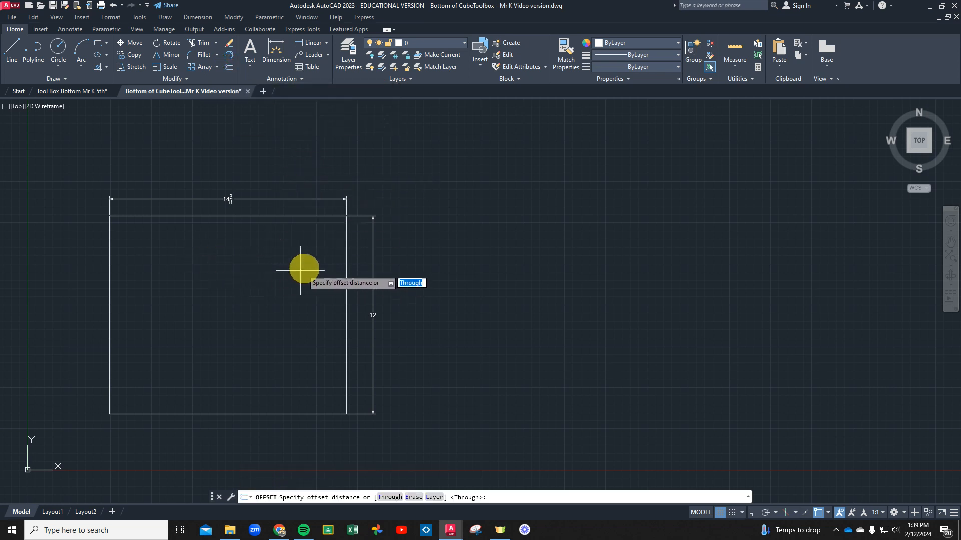
text(3/)
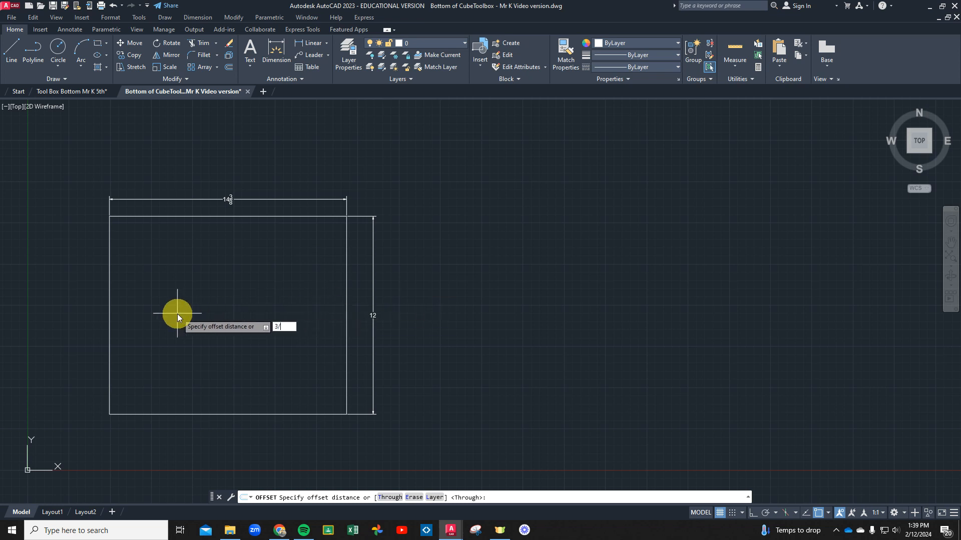
text(8)
key(Return)
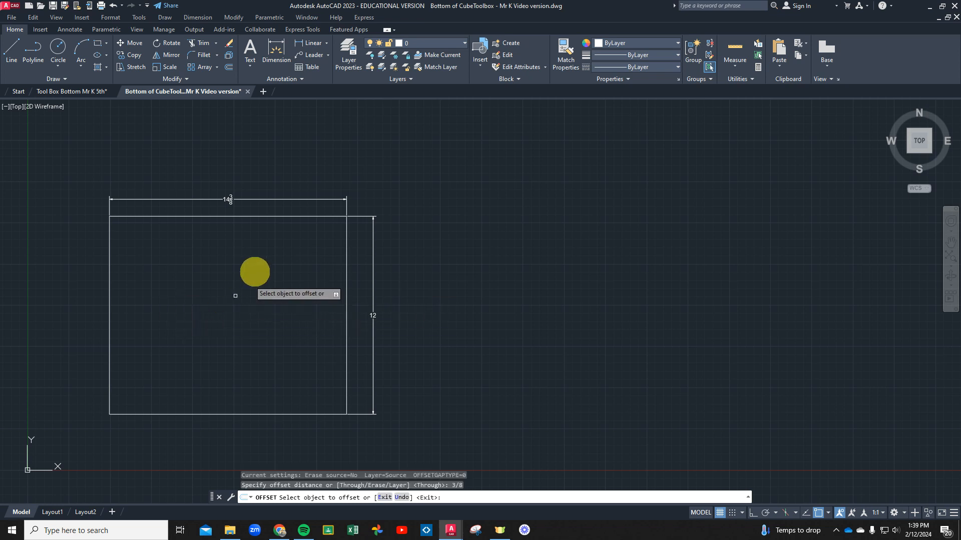
click(347, 262)
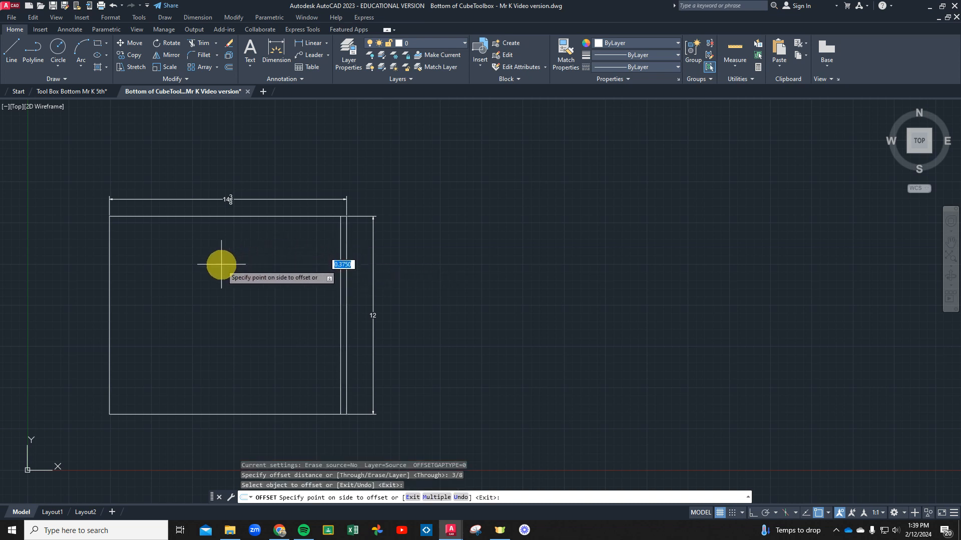
click(217, 291)
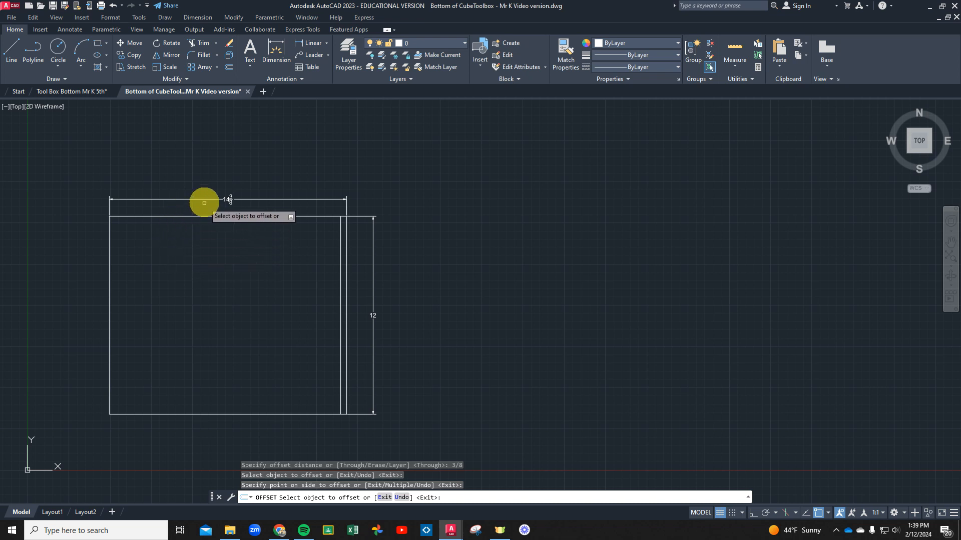
Offset the exploded rectangle's top and bottom edges 1/2 inward.
click(230, 70)
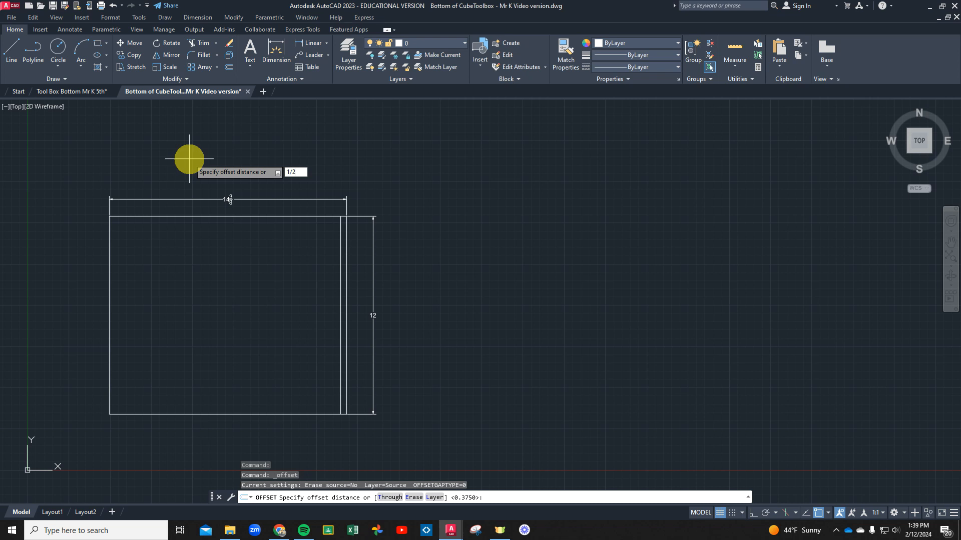
key(Return)
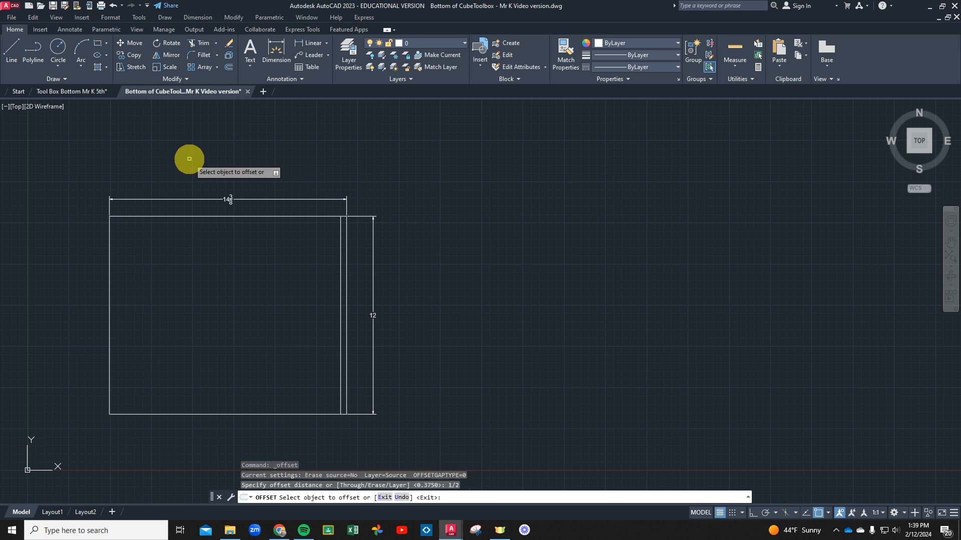
click(185, 216)
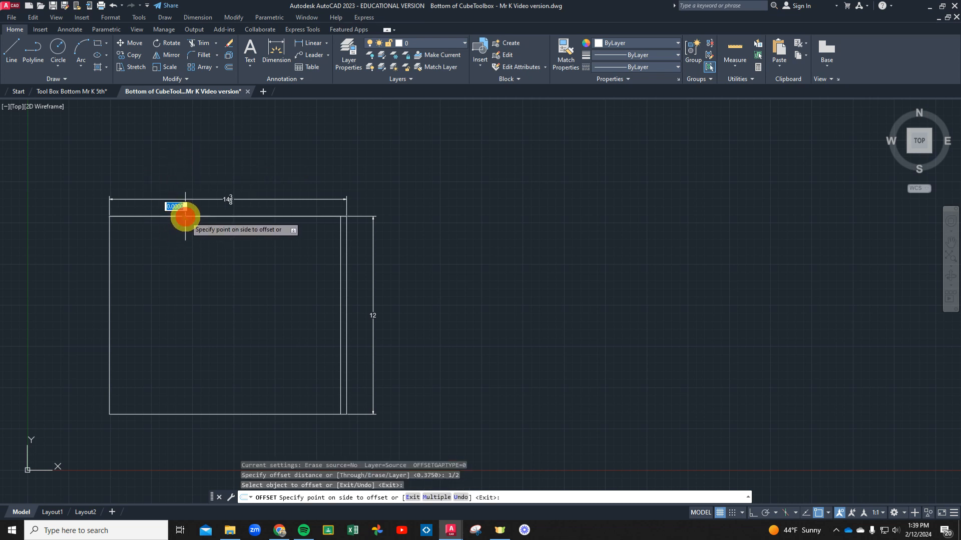
click(188, 250)
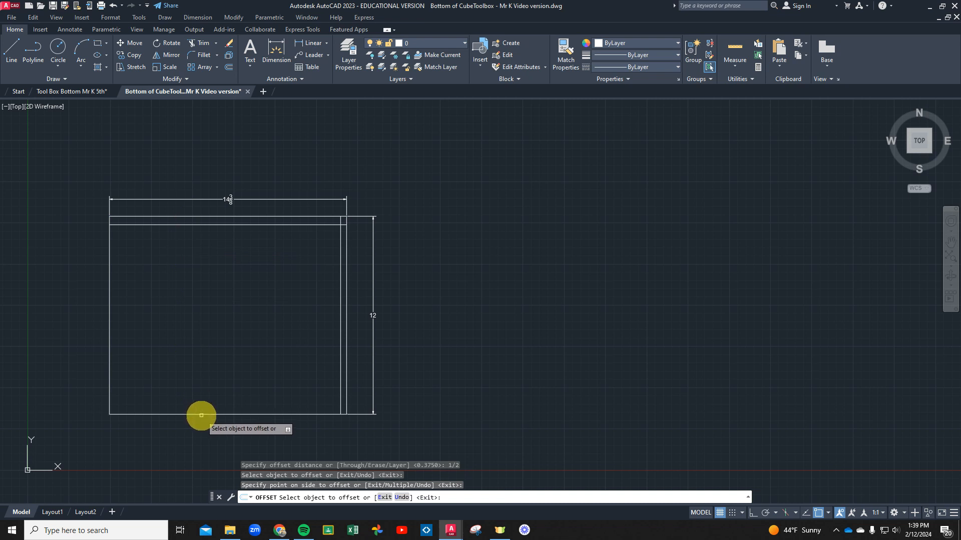
click(201, 415)
click(208, 355)
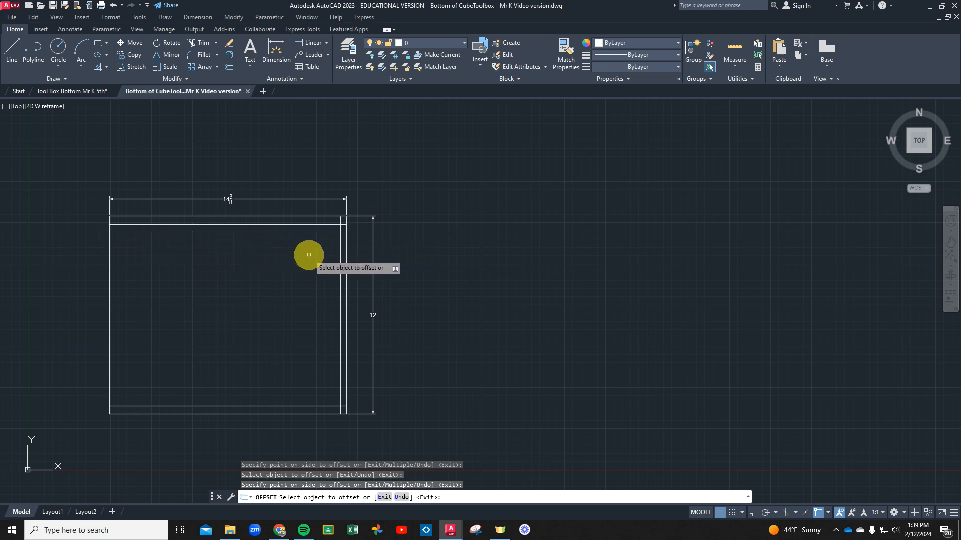
Consult the finished toolbox bottom drawing, and offset the inner 3/8 line and the rectangle's left edge 4 inward as vertical fold lines.
click(70, 92)
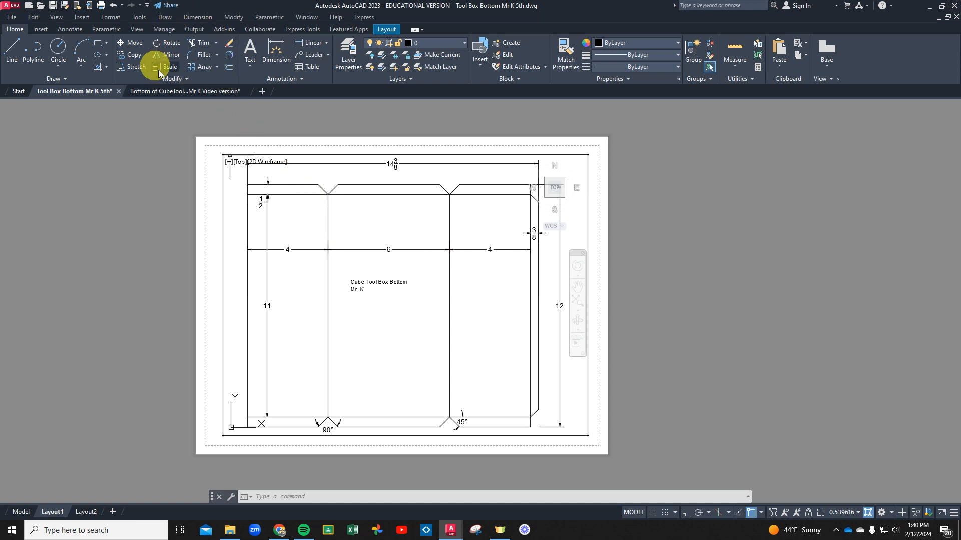
click(167, 92)
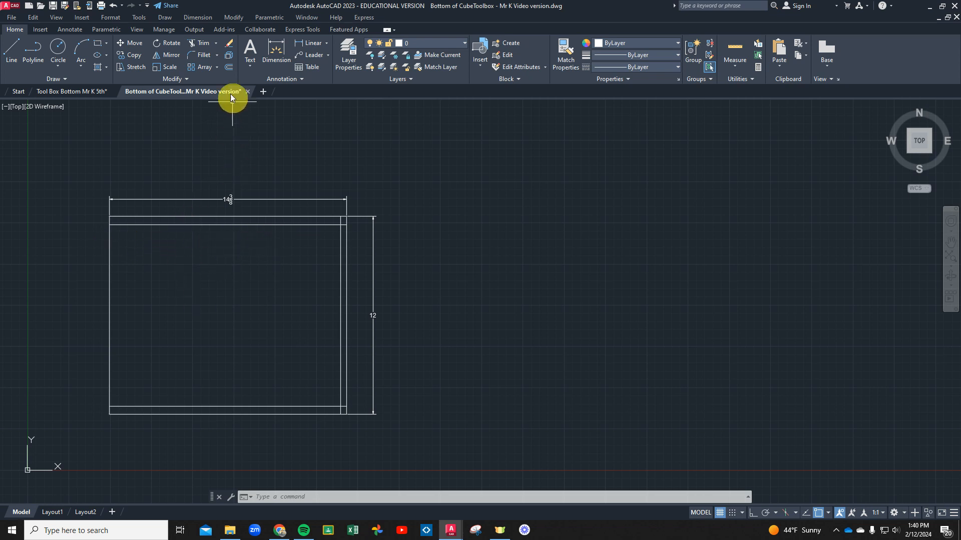
click(229, 68)
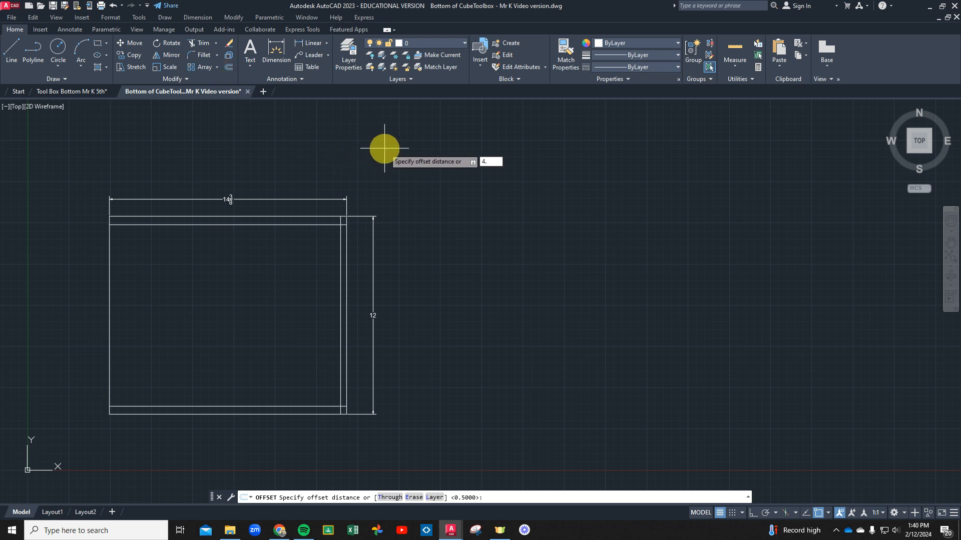
key(Return)
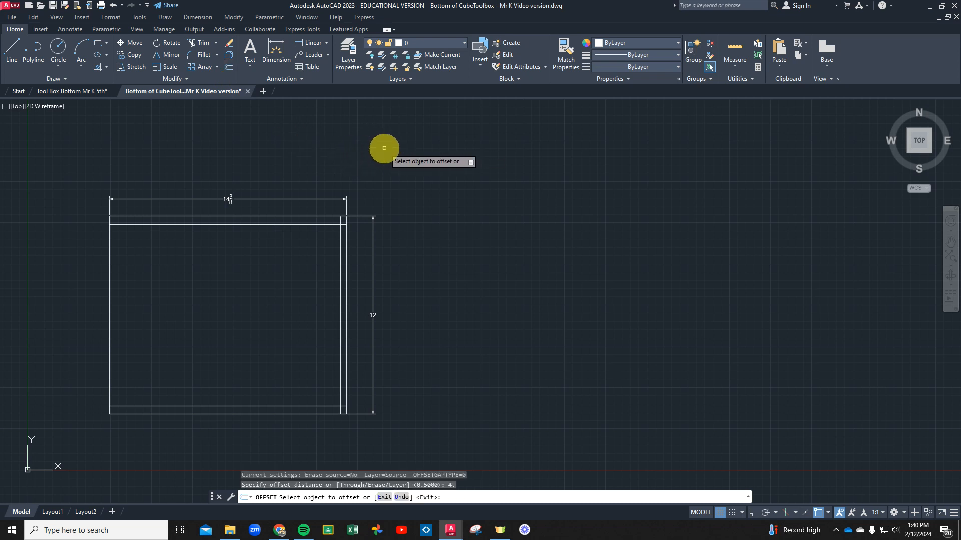
click(340, 246)
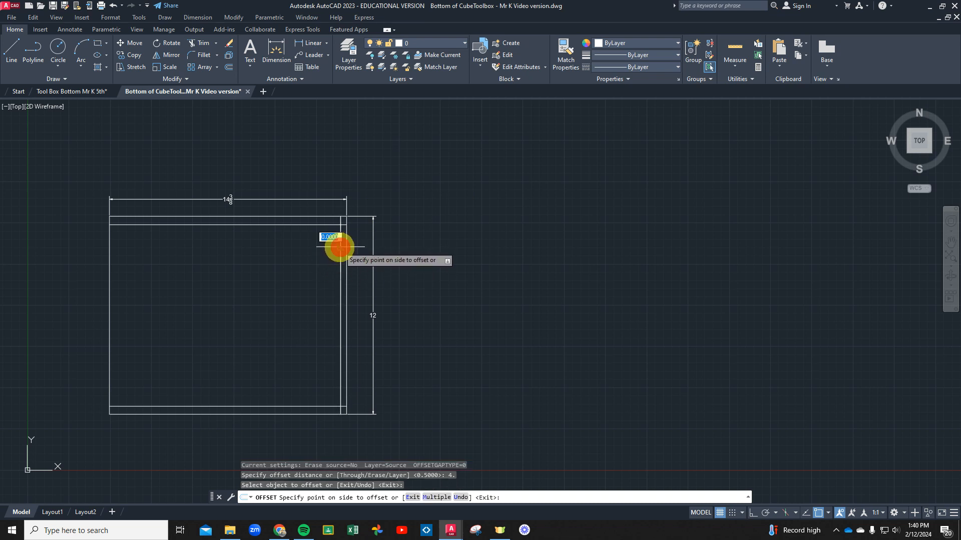
click(218, 317)
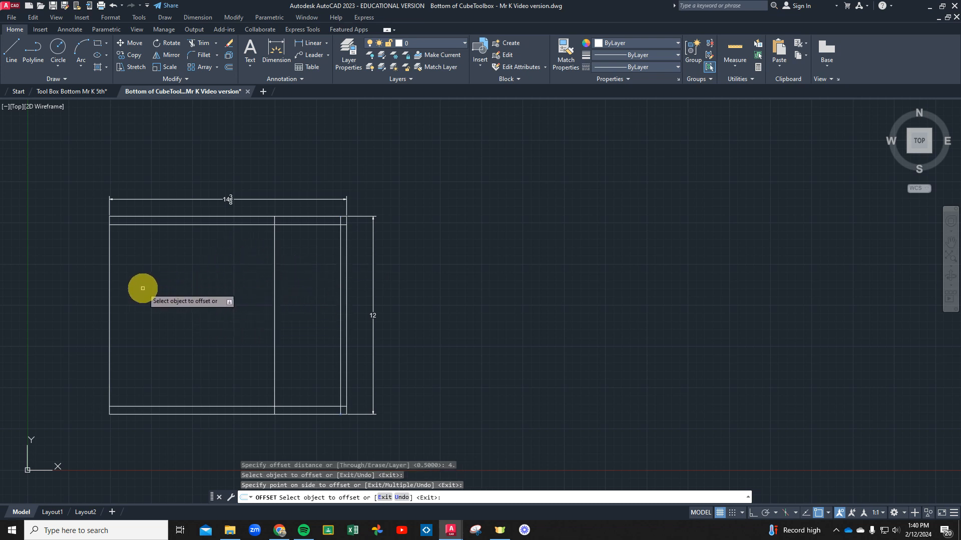
click(110, 266)
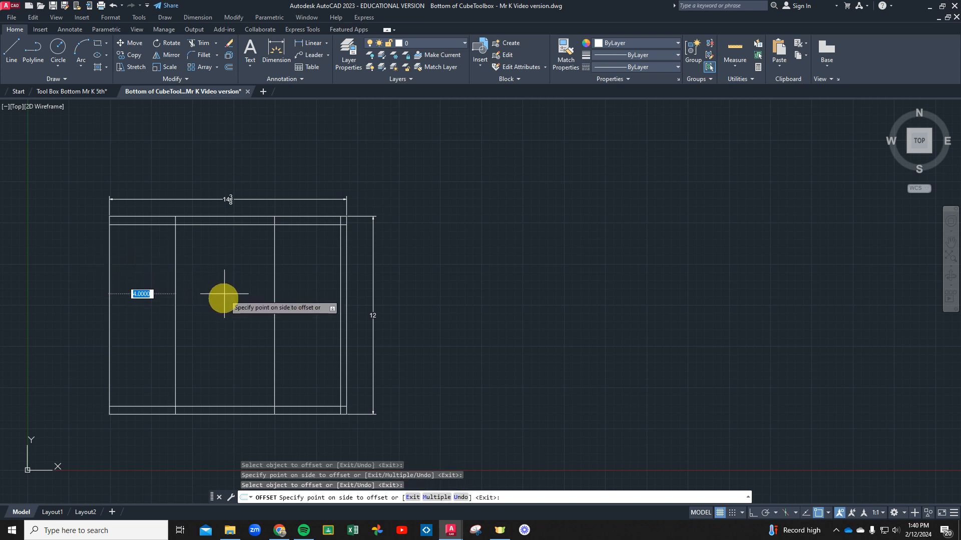
click(229, 309)
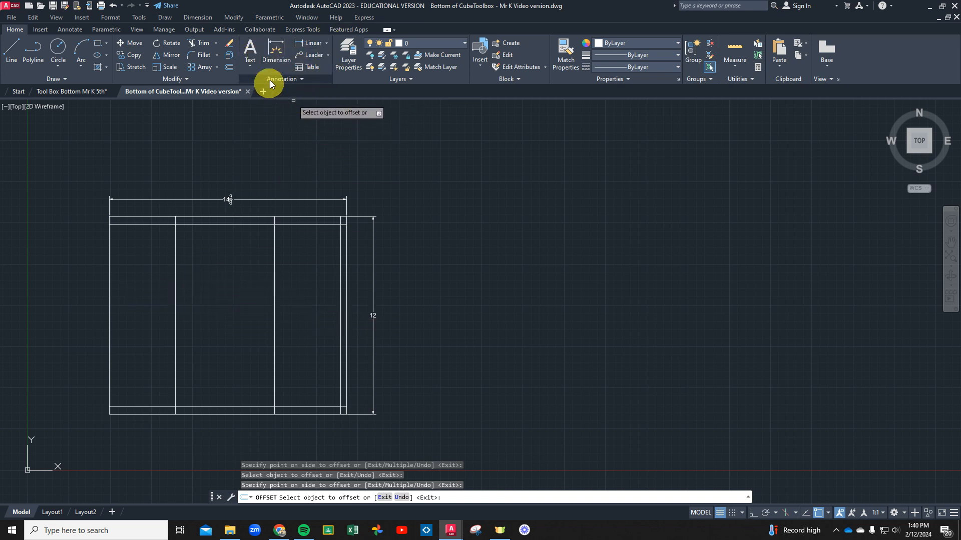
click(275, 50)
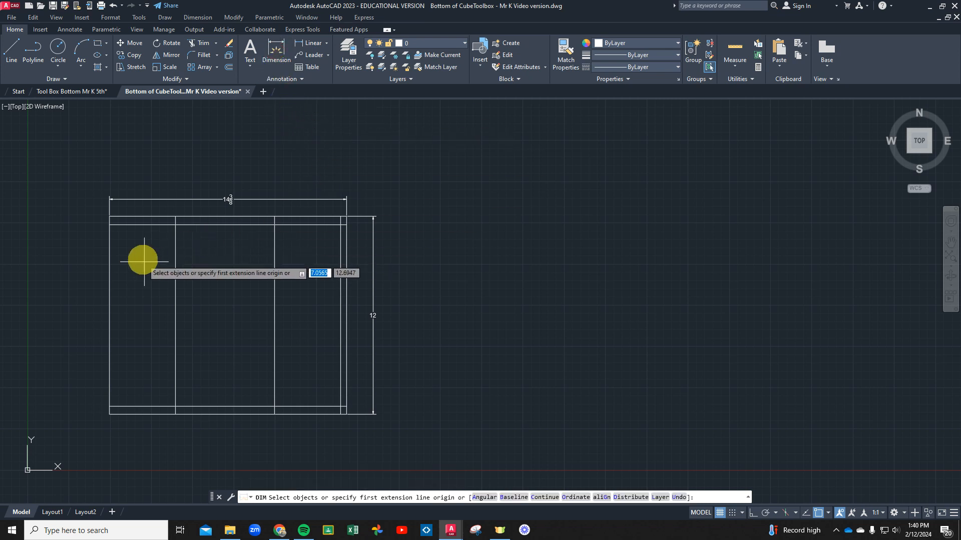
key(Return)
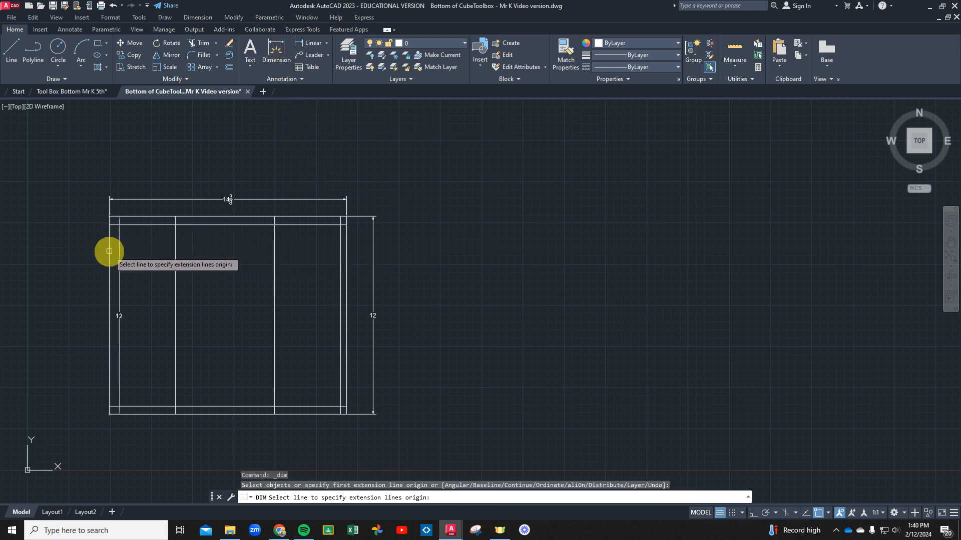
click(109, 252)
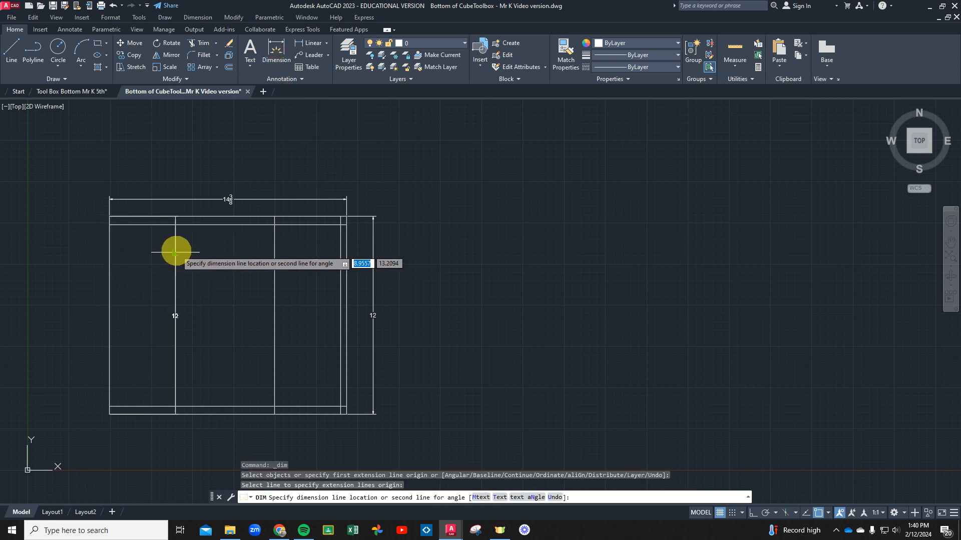
click(176, 251)
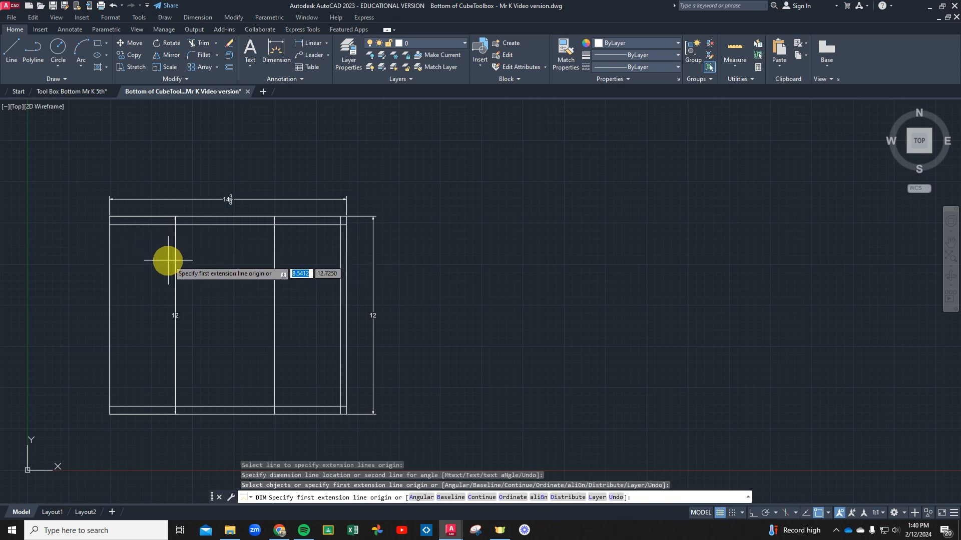
key(ctrl+z)
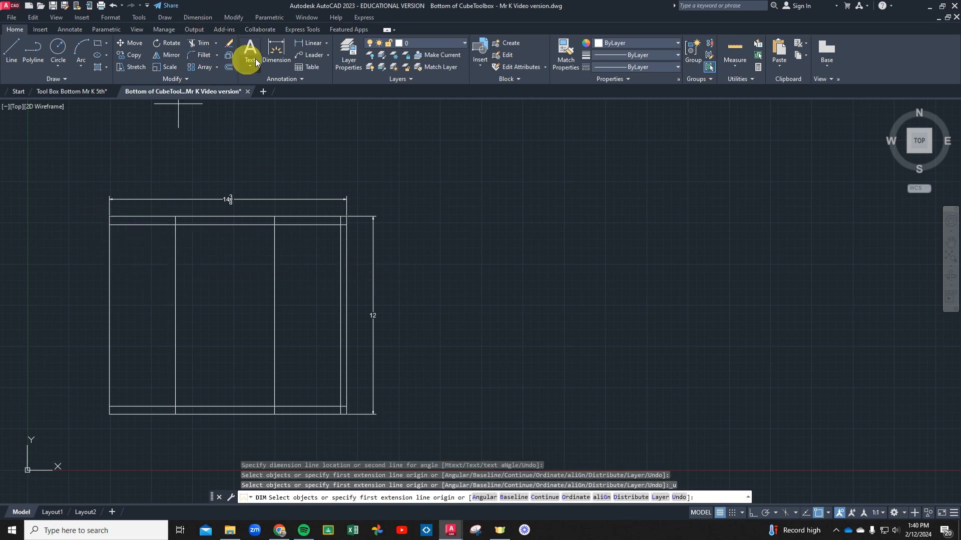
Dimension the left panel's width from the left edge to the first vertical fold line, placing it inside the upper part of the panel.
click(277, 52)
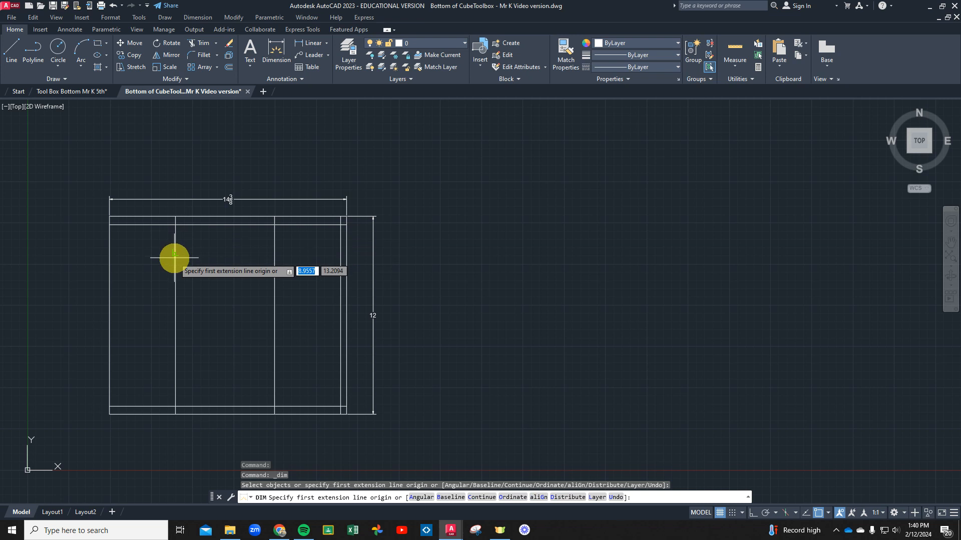
click(176, 258)
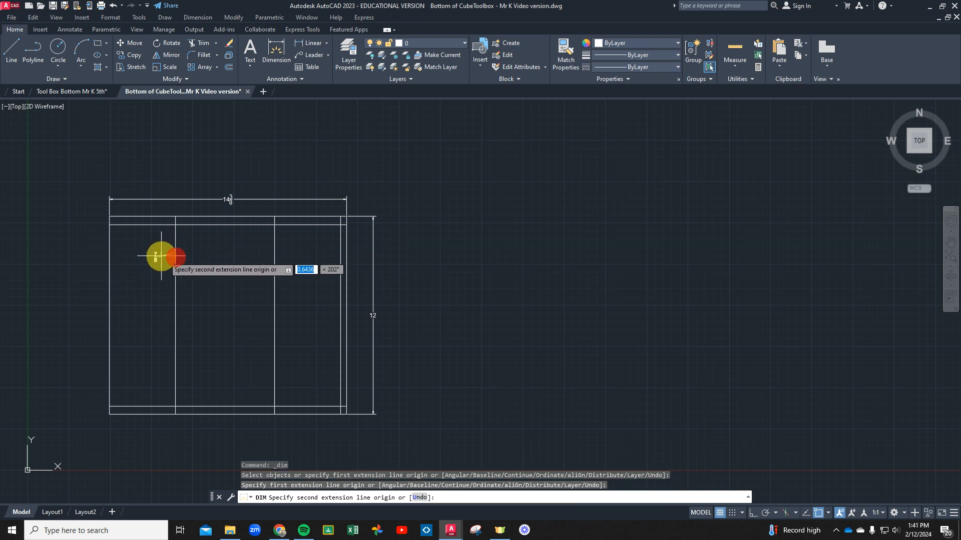
click(108, 252)
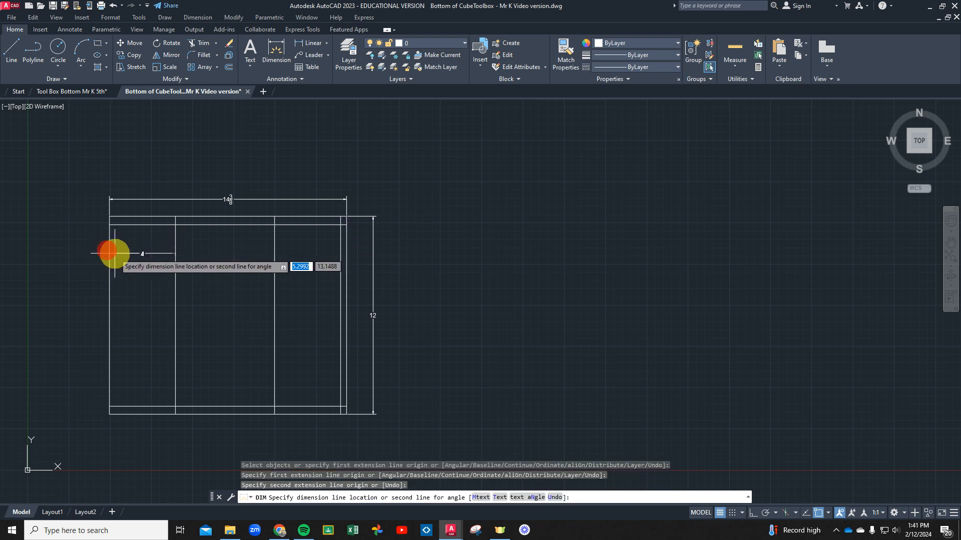
click(173, 253)
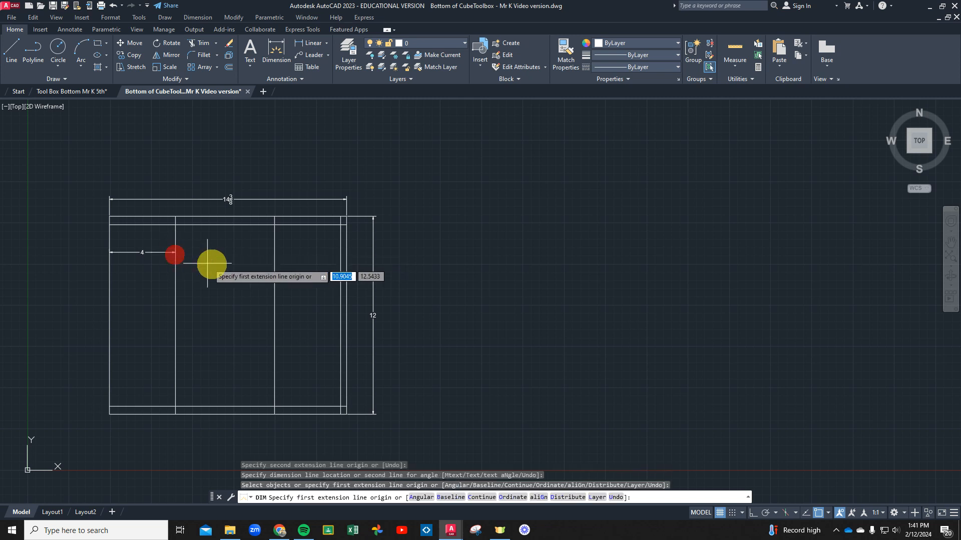
Dimension the middle panel's width between the two inner fold lines, aligned with the left panel's dimension.
click(282, 57)
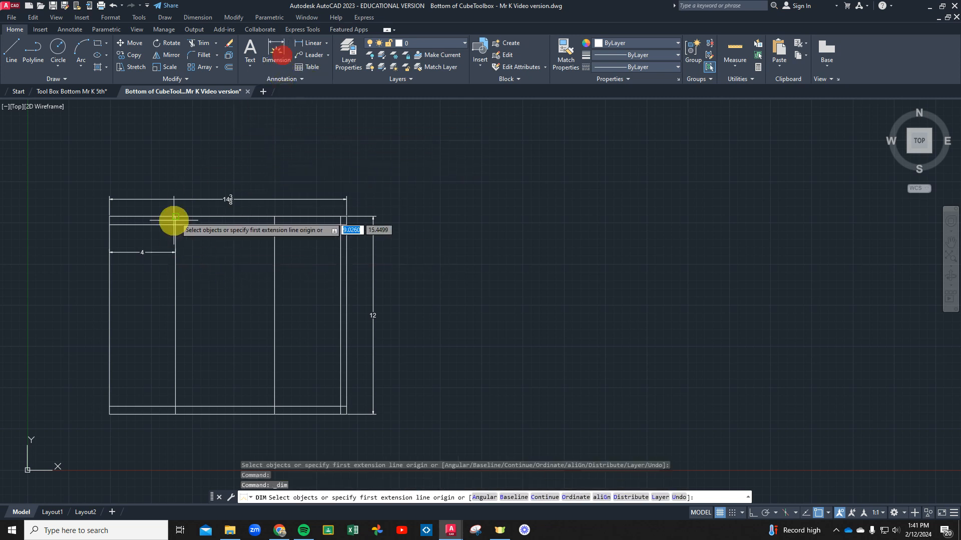
click(275, 255)
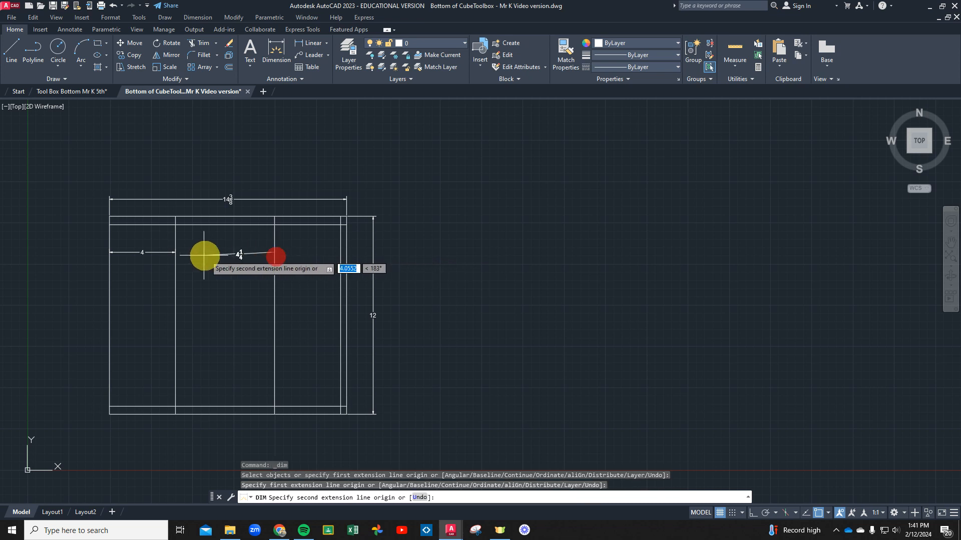
click(174, 253)
scroll(167, 259, up, 4)
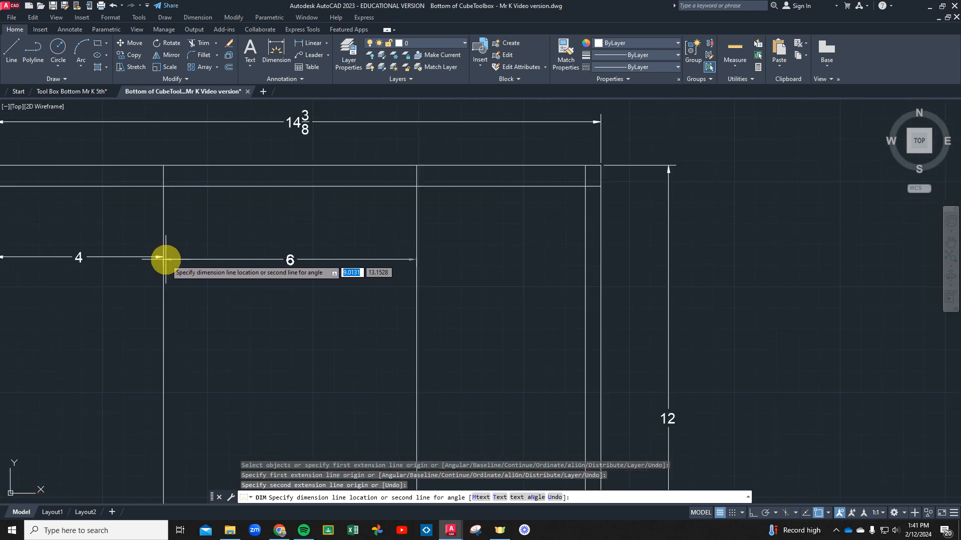
click(165, 259)
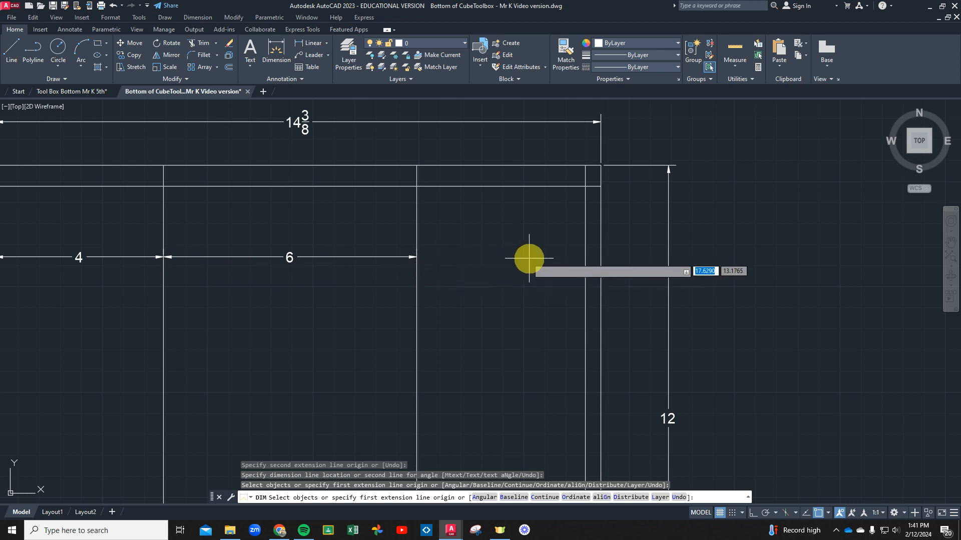
Dimension the right panel's width and the narrow flange at the right edge, in line with the other panel dimensions.
click(585, 258)
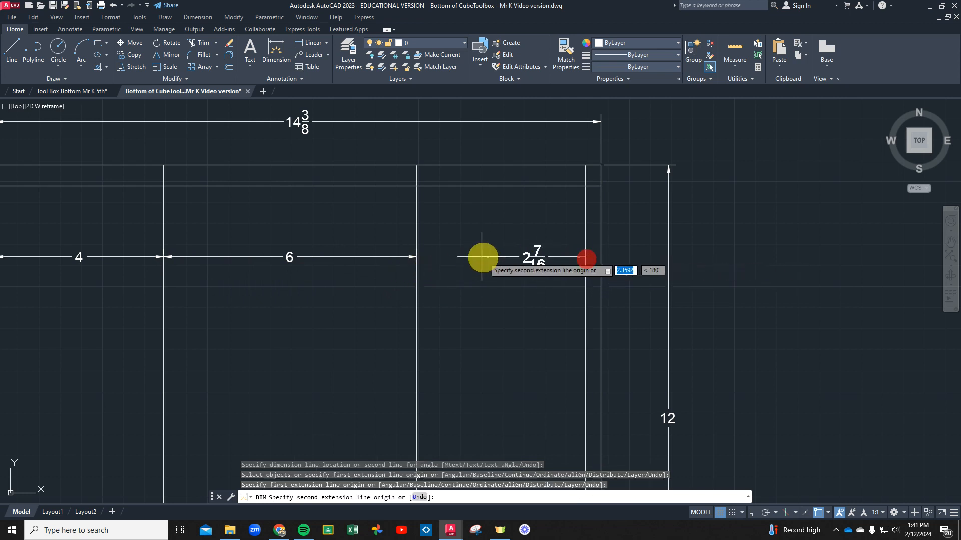
click(418, 257)
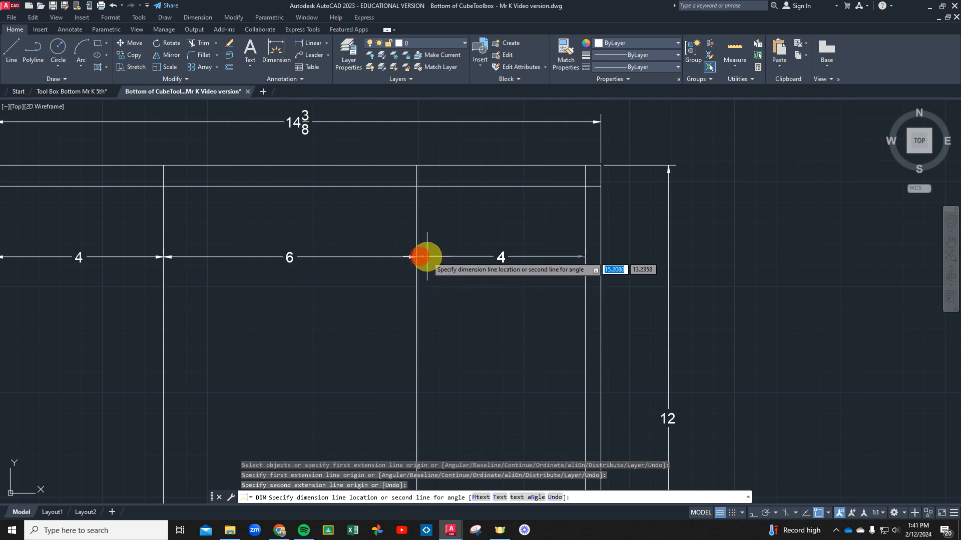
click(418, 257)
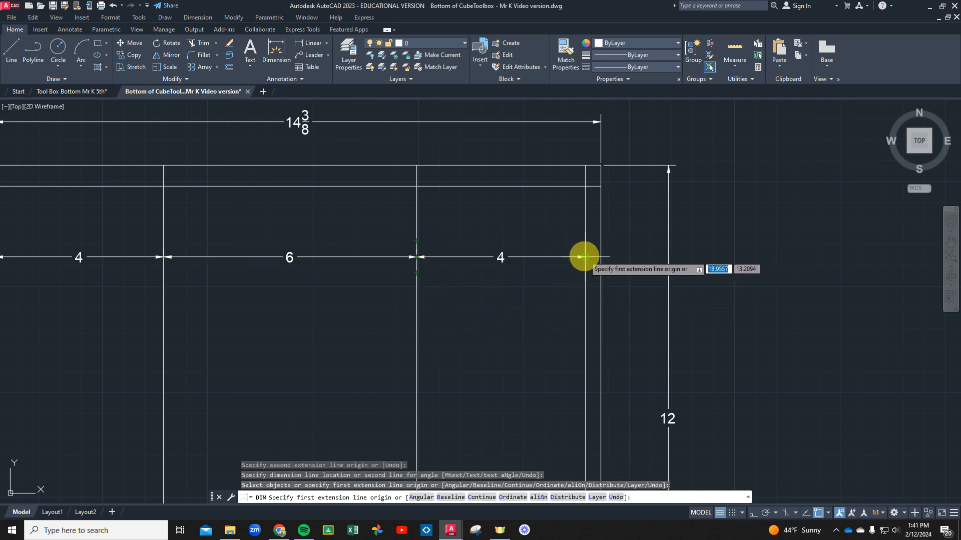
click(601, 257)
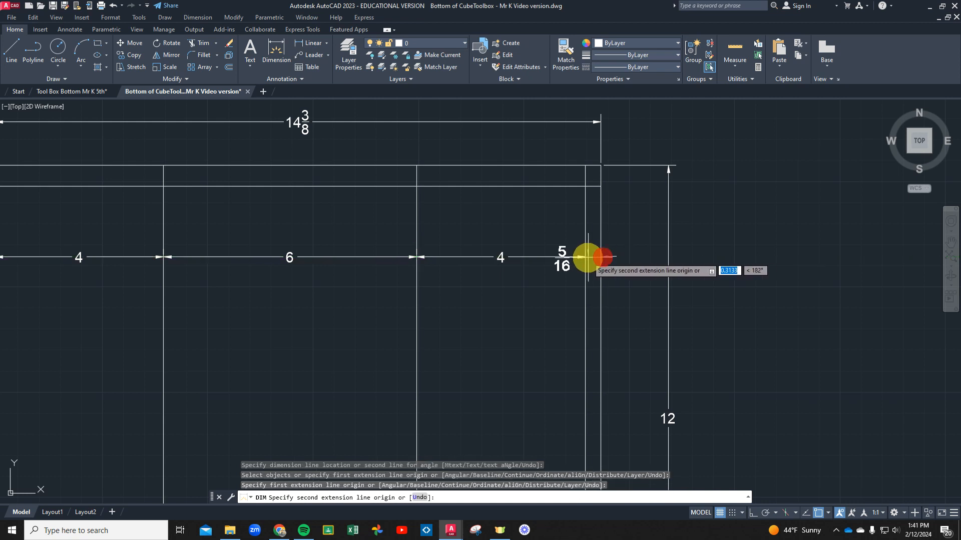
click(585, 257)
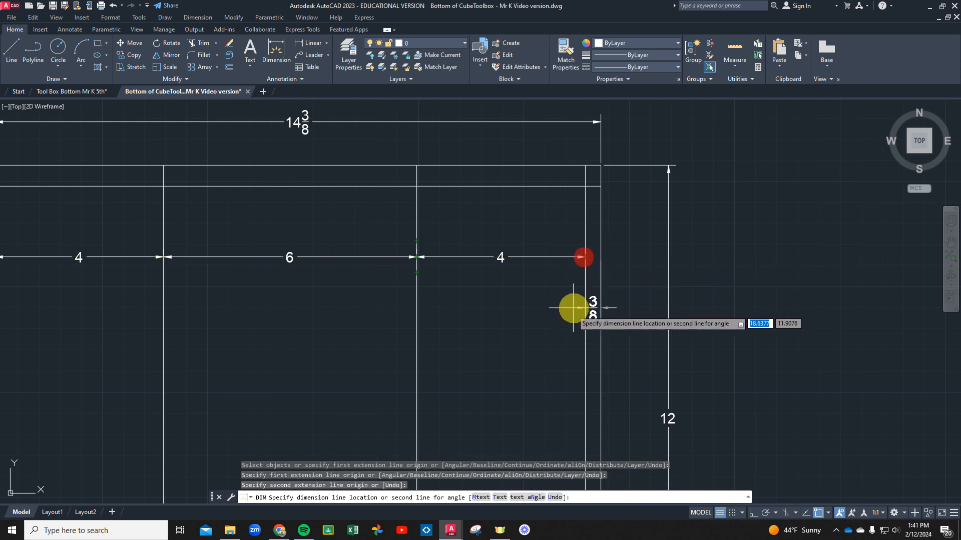
click(583, 257)
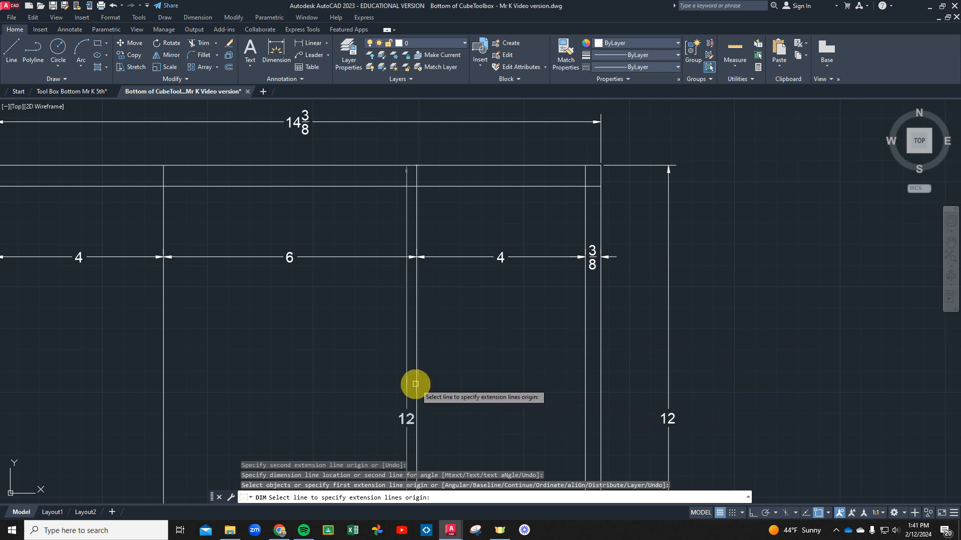
scroll(415, 379, down, 2)
key(Return)
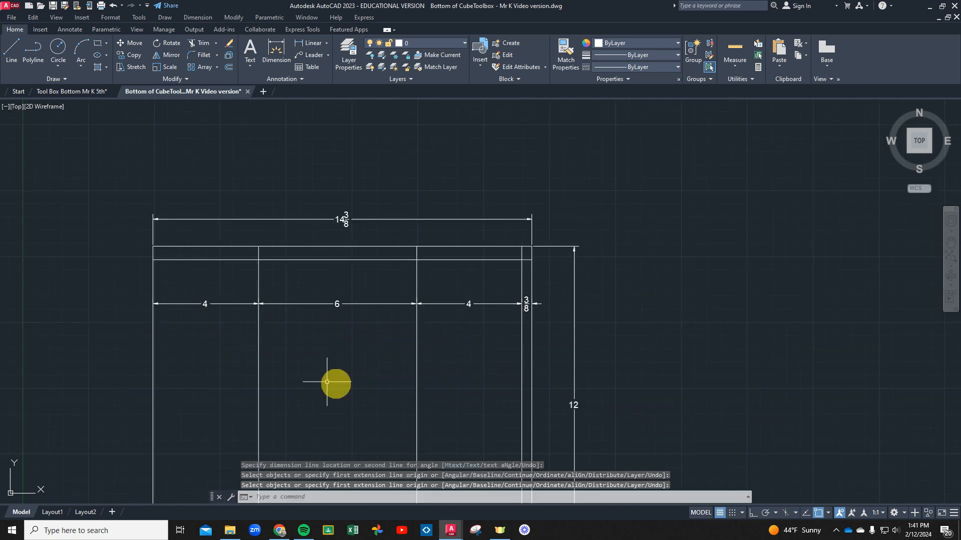
click(207, 304)
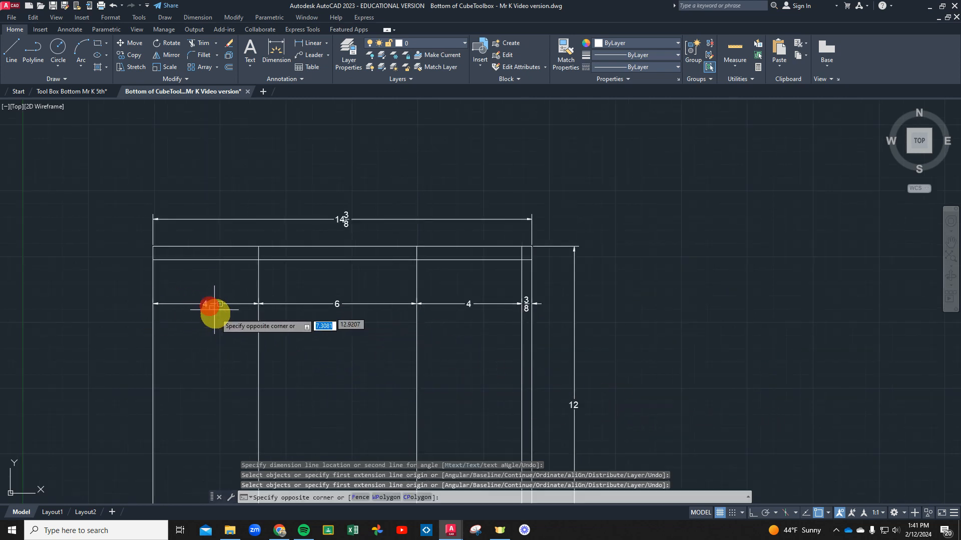
key(Escape)
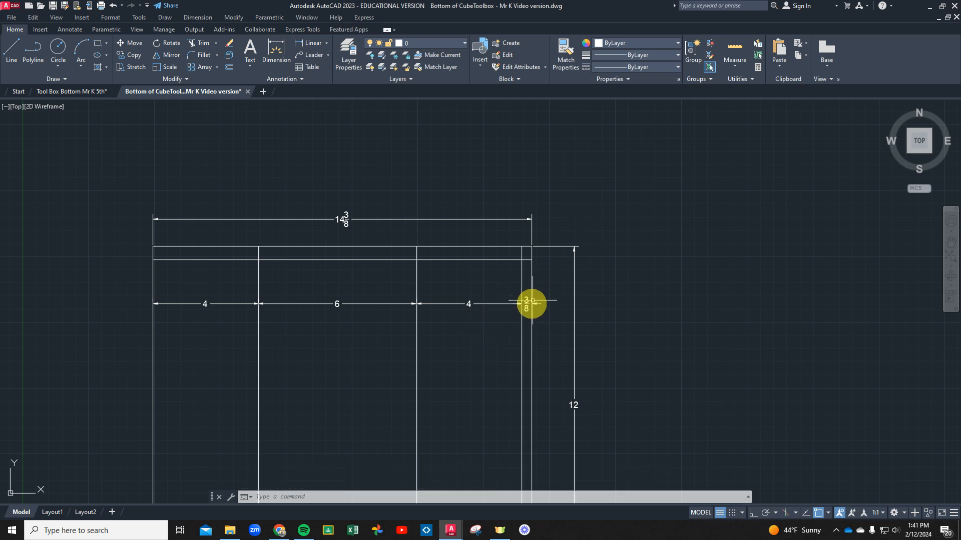
Examine the finished toolbox bottom drawing for the corner notches and remaining dimensions still missing from the pattern.
scroll(320, 347, down, 2)
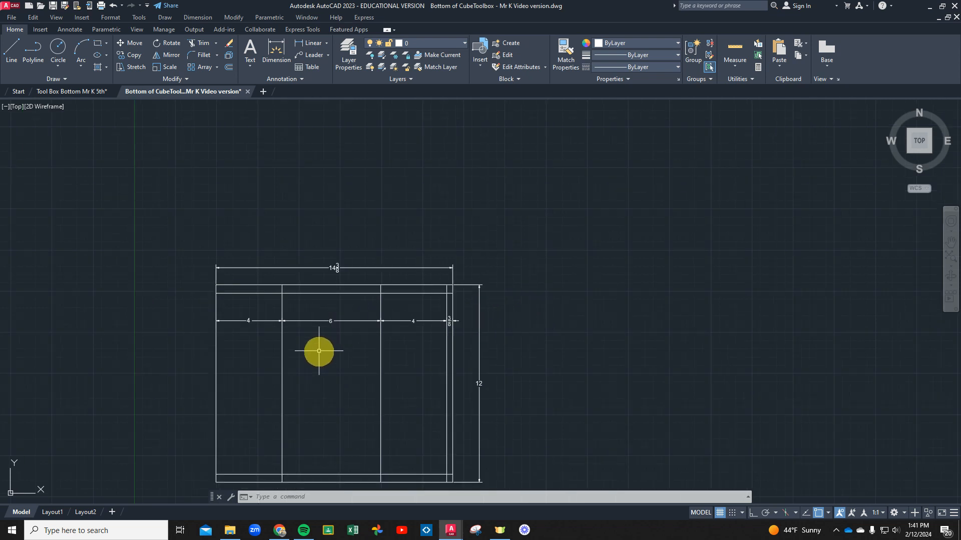
middle_drag(332, 399, 377, 341)
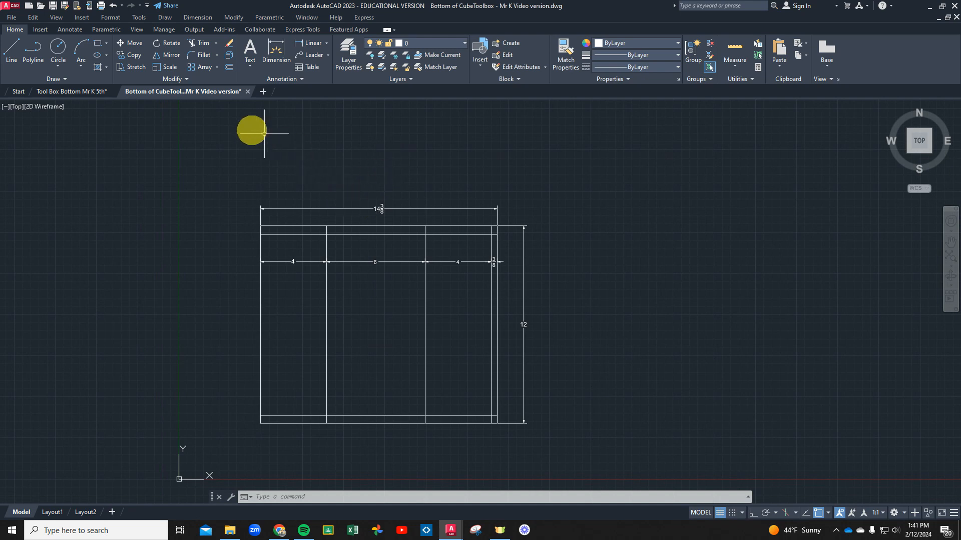
click(81, 91)
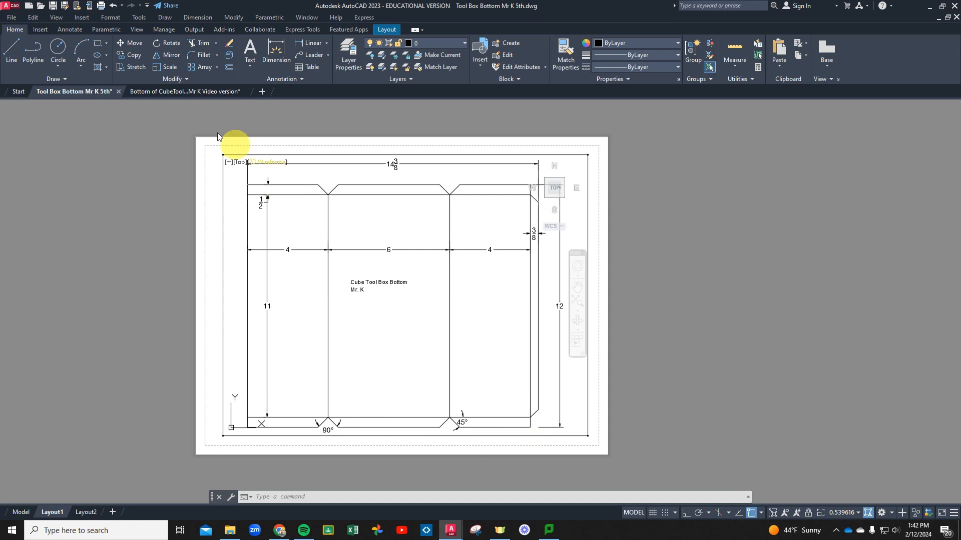
mouse_move(190, 94)
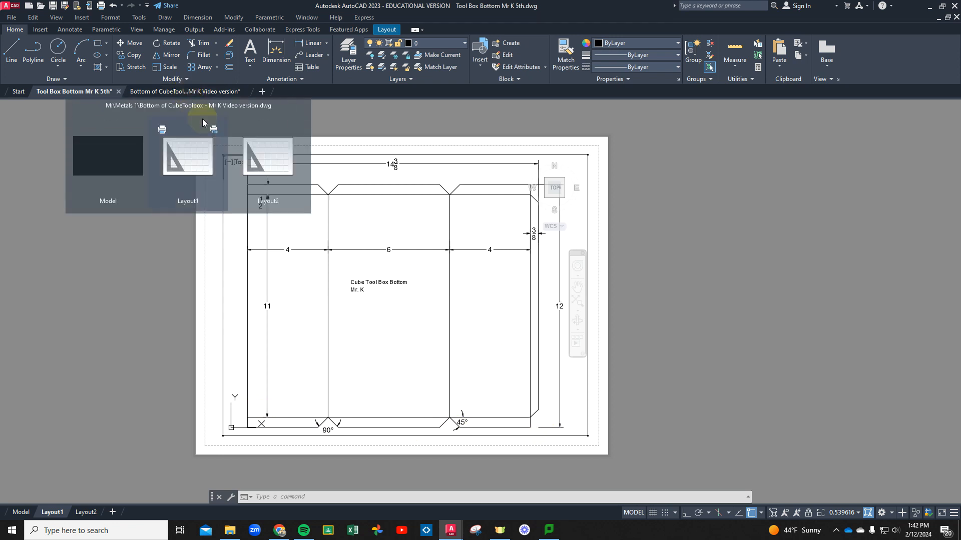